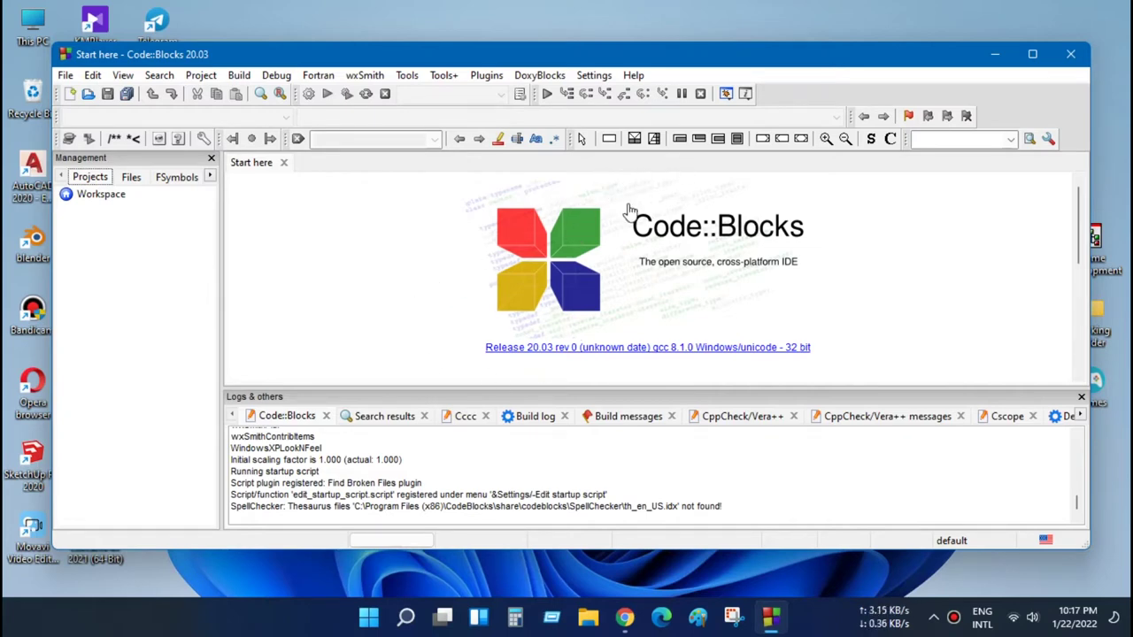
# Close Code::Blocks and look up the MinGW - Minimalist GNU for Windows project page on SourceForge in Chrome.
pyautogui.click(1066, 57)
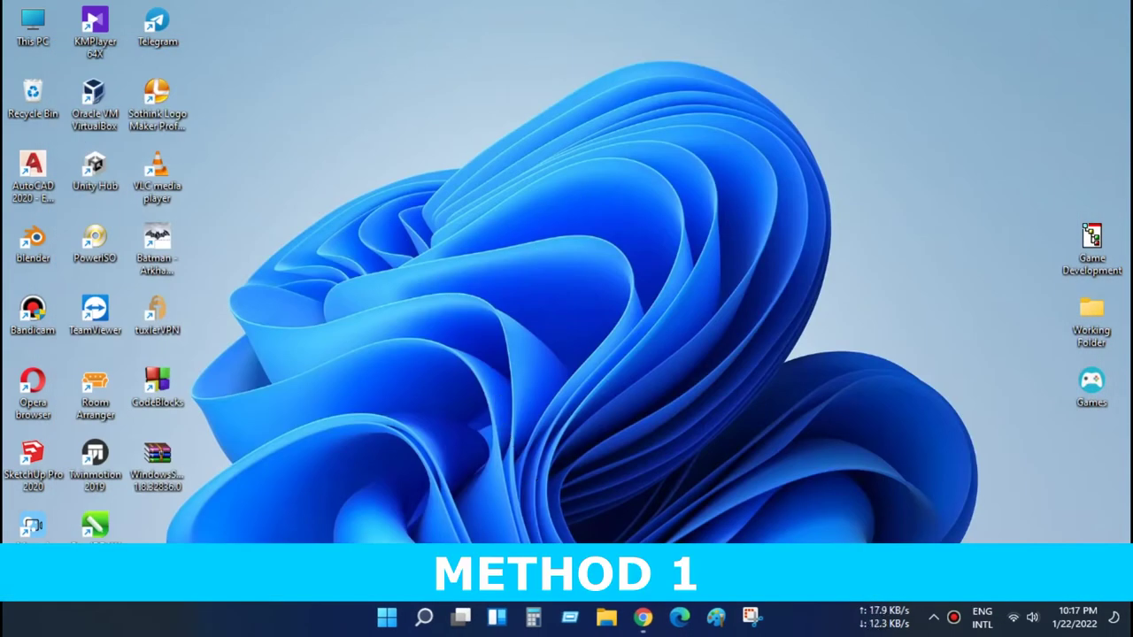
pyautogui.click(642, 617)
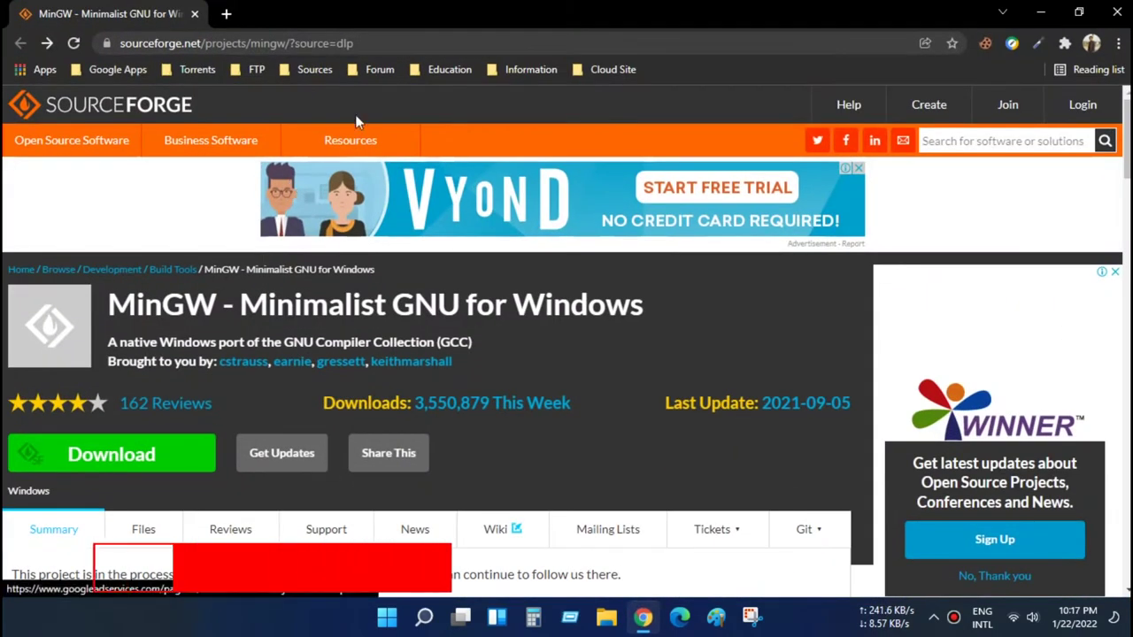
pyautogui.click(173, 43)
pyautogui.hotkey('ctrl', 'a')
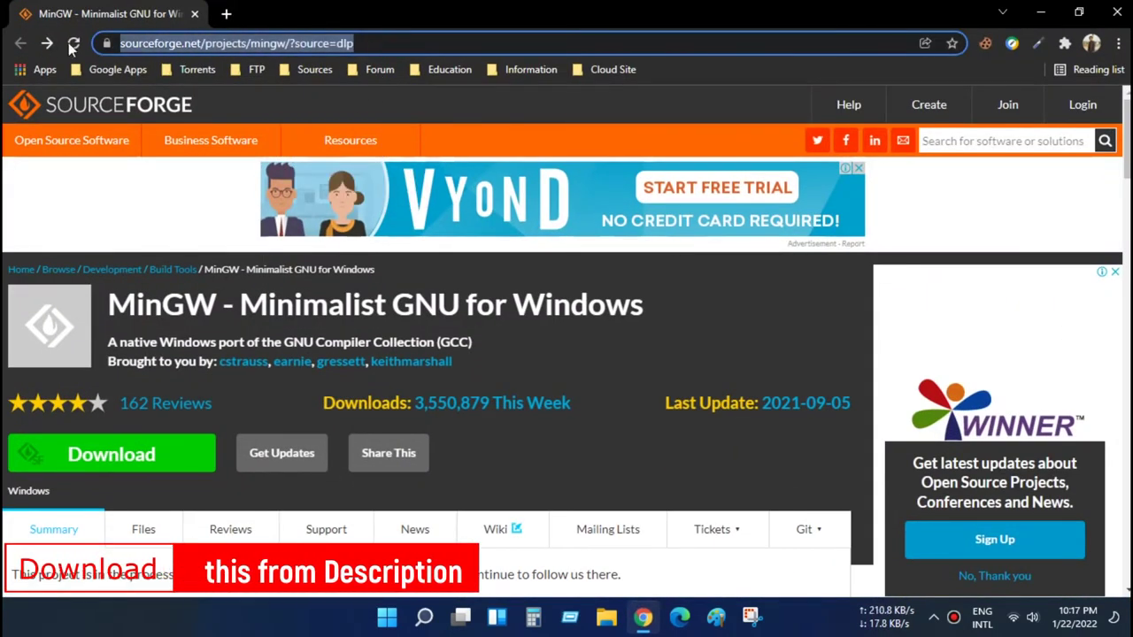
pyautogui.click(376, 33)
pyautogui.click(113, 307)
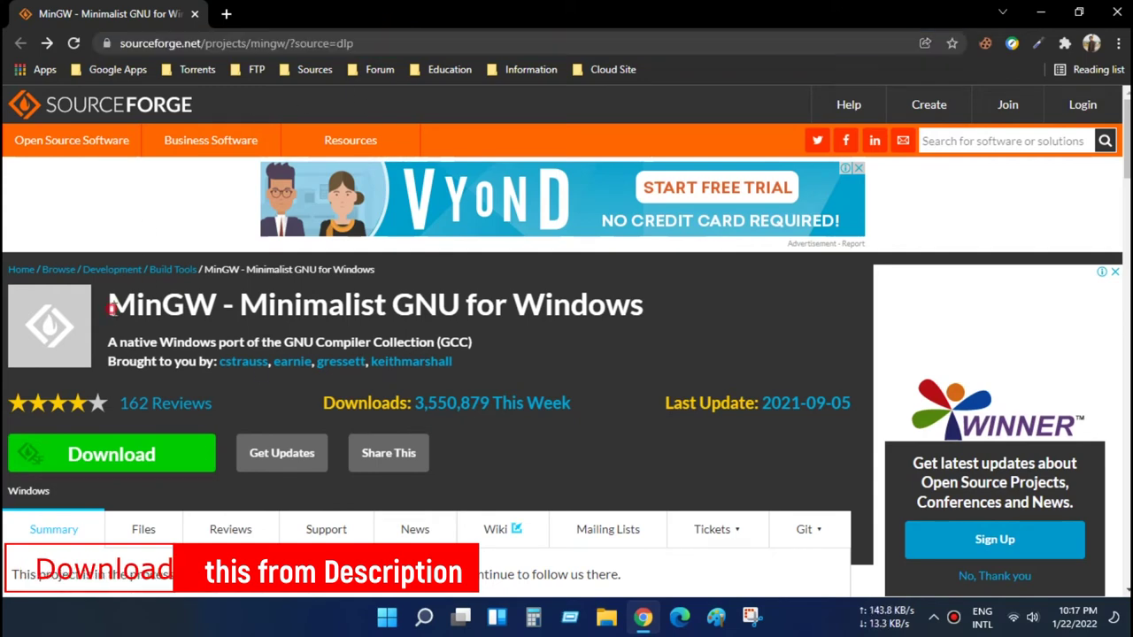
pyautogui.moveTo(112, 307); pyautogui.dragTo(637, 303)
pyautogui.click(627, 334)
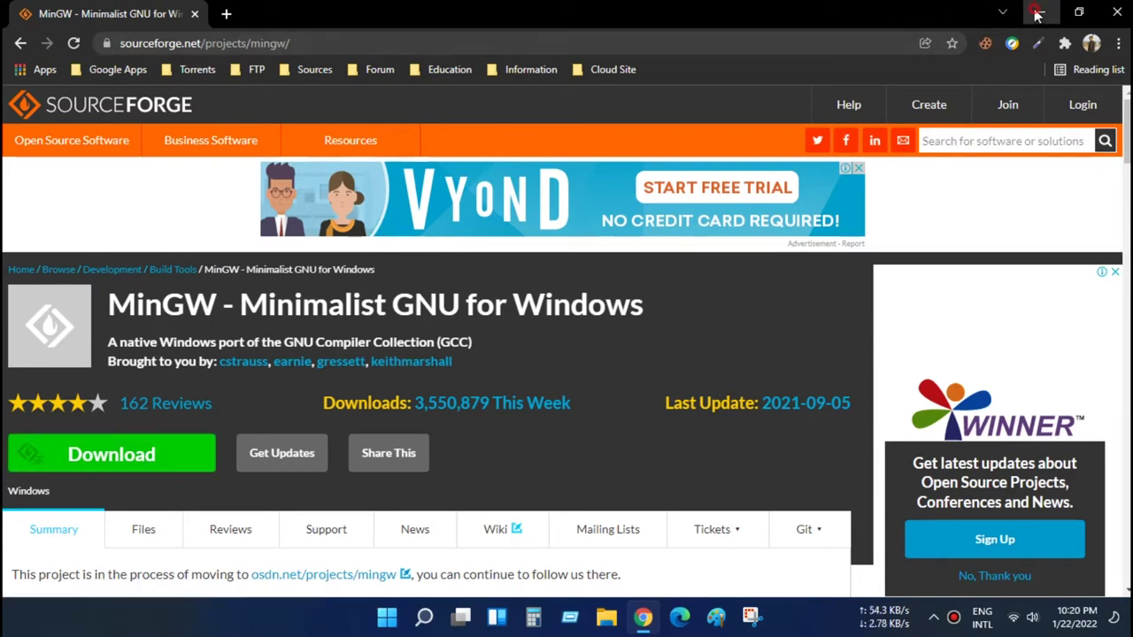
# Minimize Chrome, run the mingw-get-setup file from the desktop, and start the installation.
pyautogui.click(1038, 14)
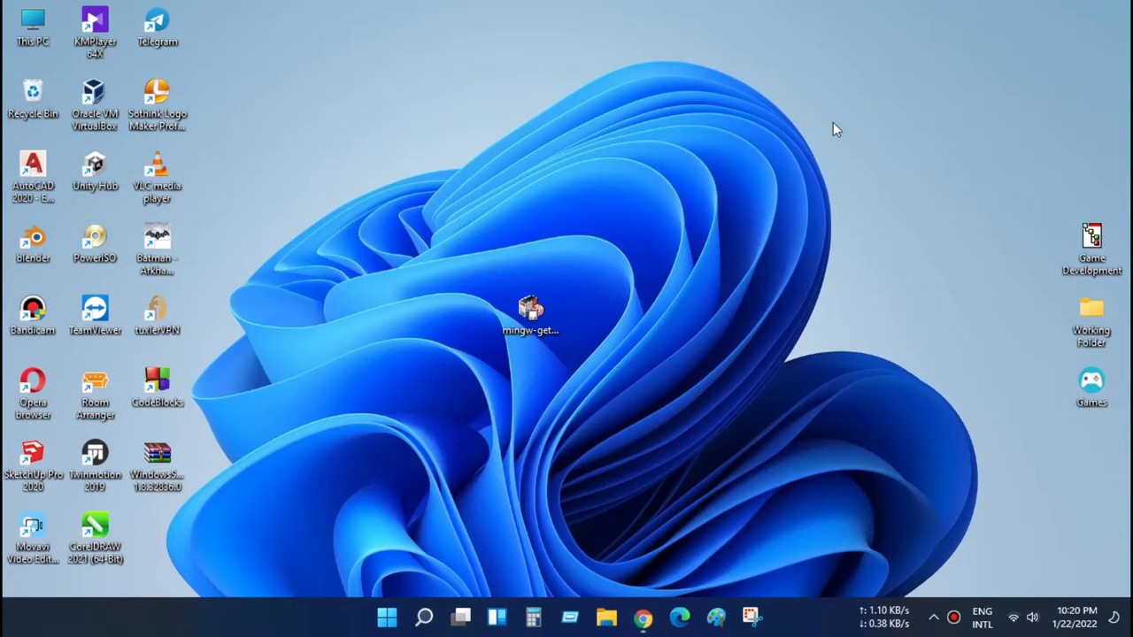
pyautogui.rightClick(527, 323)
pyautogui.click(578, 378)
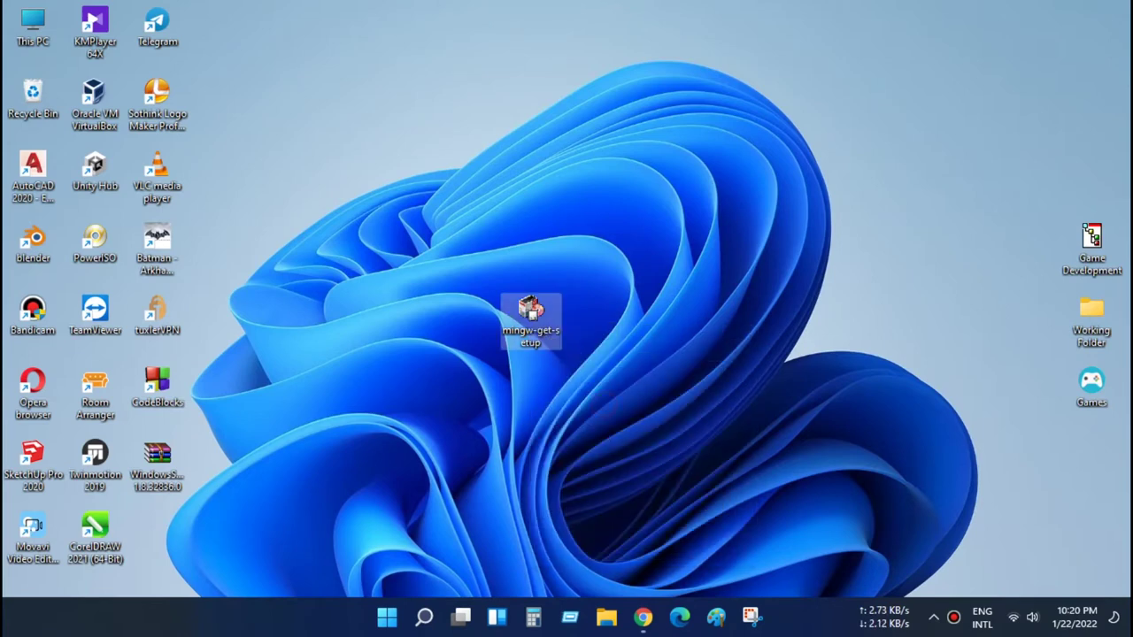
pyautogui.click(662, 484)
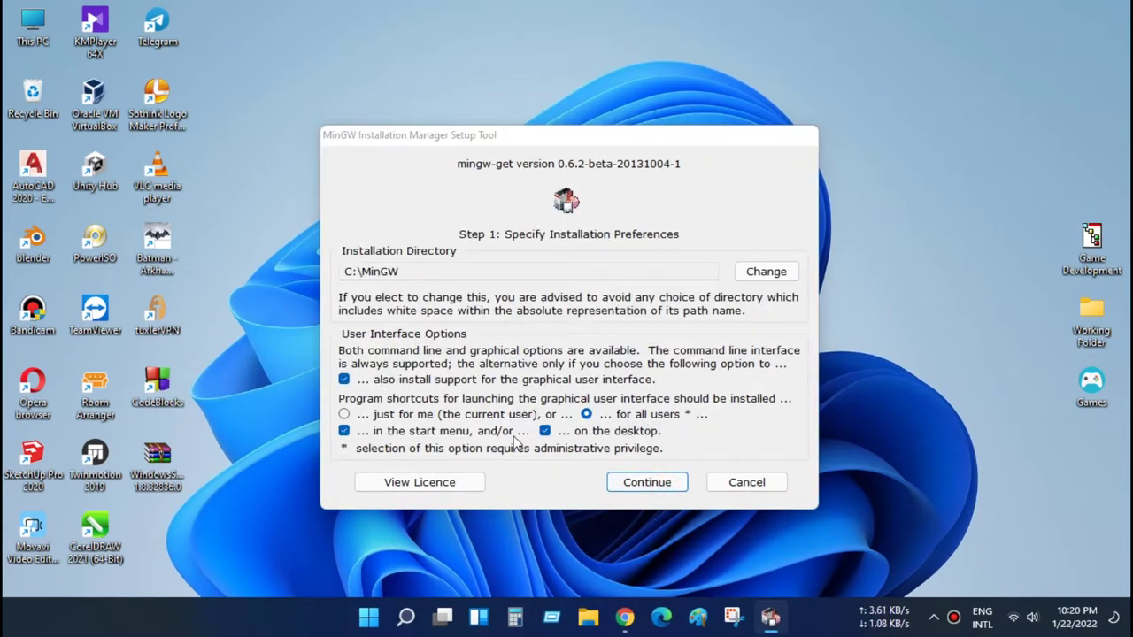
# Turn off the desktop and start menu shortcuts, install the MinGW Installation Manager, and continue to the package catalogue.
pyautogui.click(548, 433)
pyautogui.click(345, 432)
pyautogui.click(647, 482)
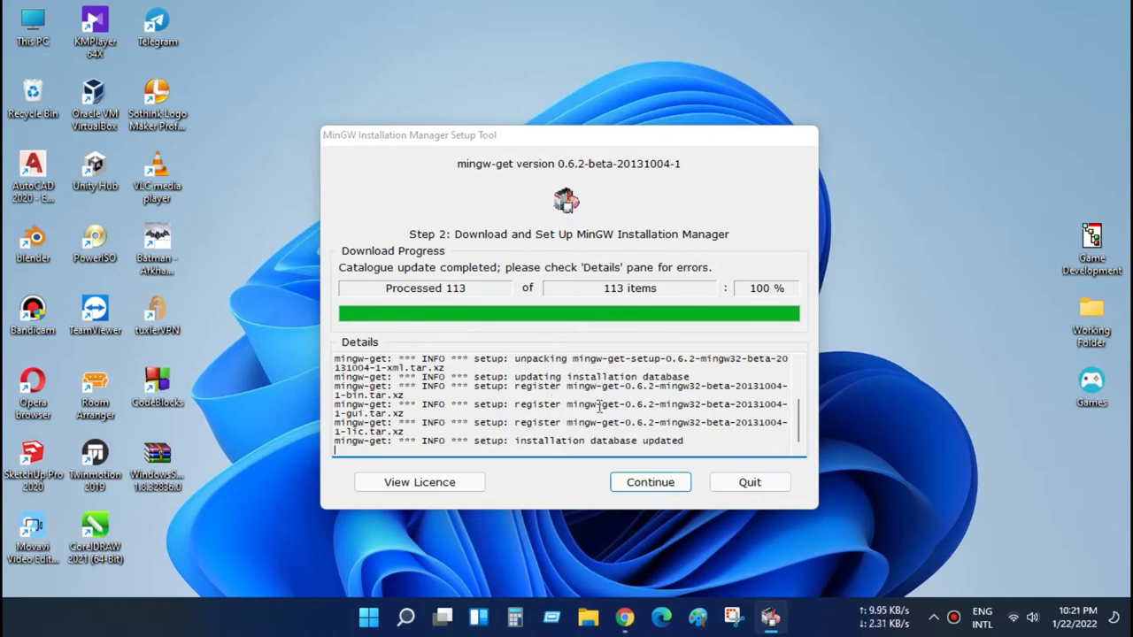
pyautogui.click(649, 482)
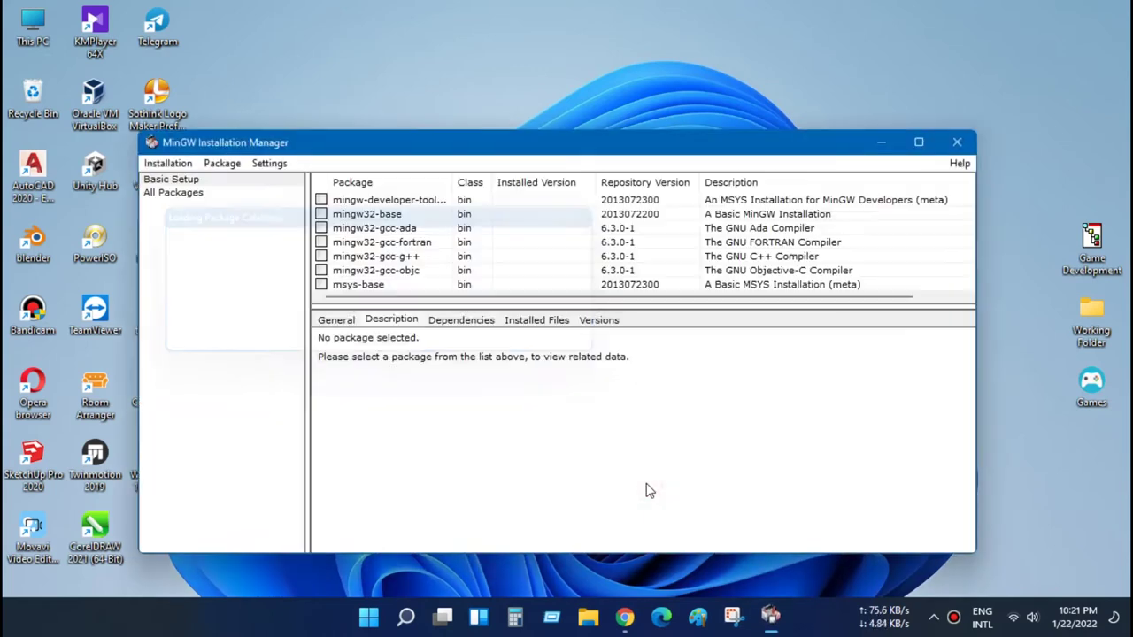
# Mark the MinGW developer toolkit and mingw32-base packages for installation.
pyautogui.click(322, 200)
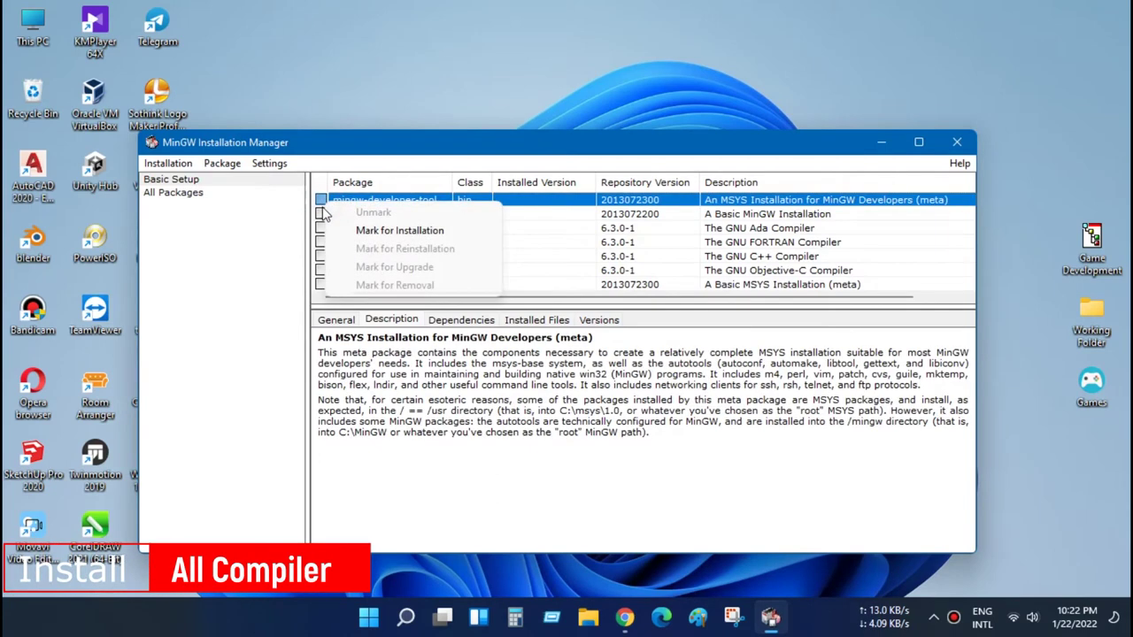
pyautogui.click(390, 234)
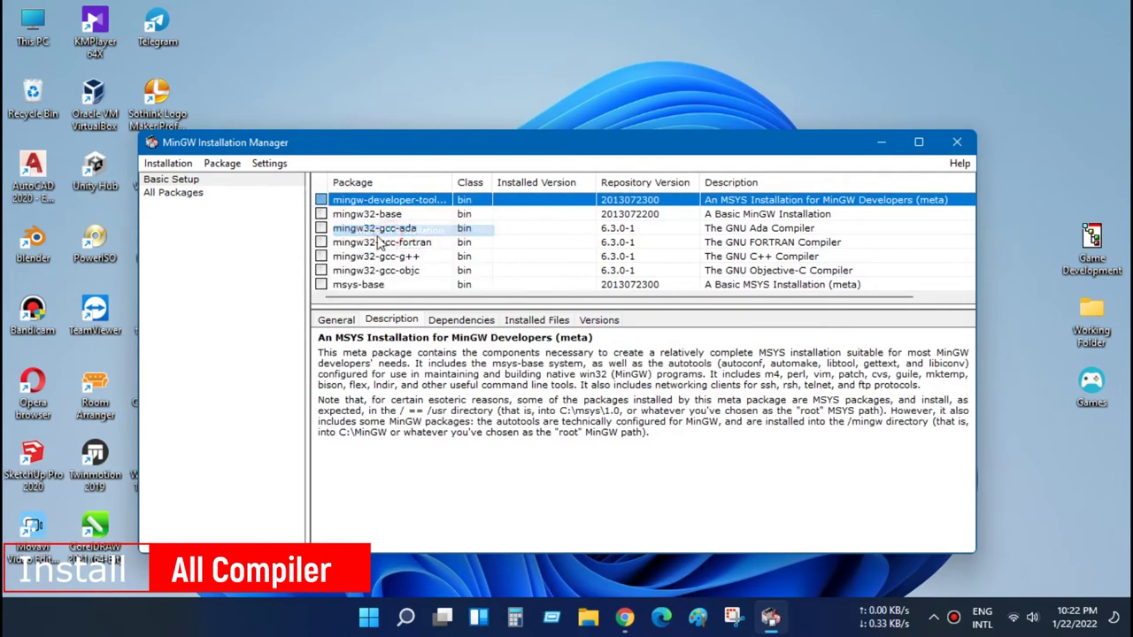
pyautogui.click(321, 214)
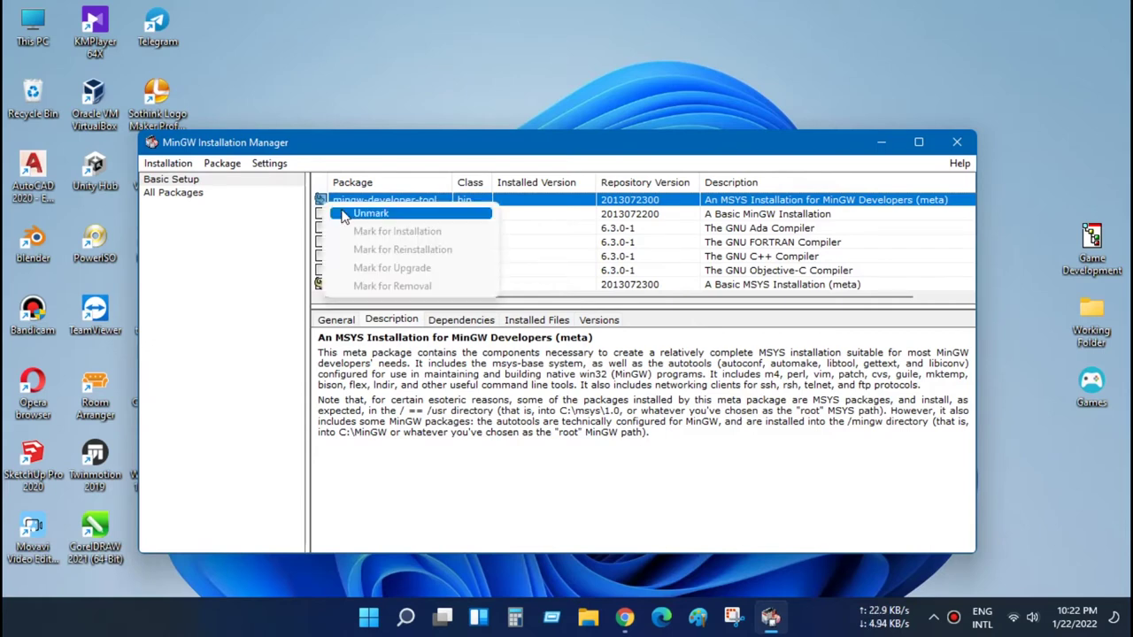
pyautogui.click(317, 218)
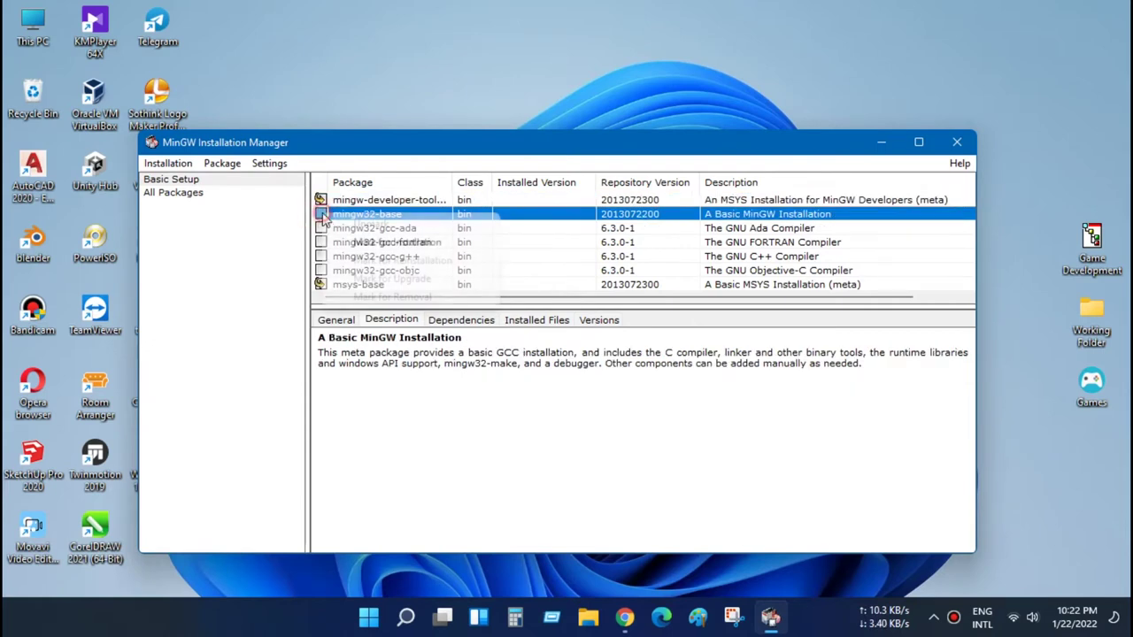
pyautogui.click(379, 242)
# Mark the mingw32-gcc-ada, mingw32-gcc-fortran, mingw32-gcc-g++ and mingw32-gcc-objc compiler packages for installation.
pyautogui.click(321, 228)
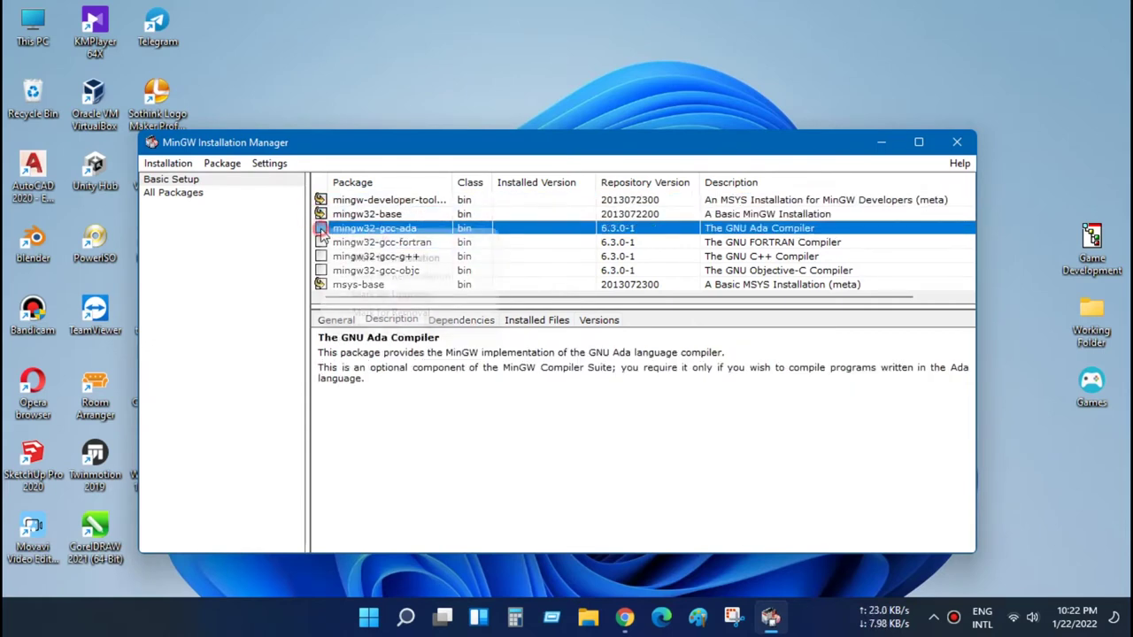
pyautogui.click(354, 255)
pyautogui.click(320, 243)
pyautogui.click(382, 272)
pyautogui.click(320, 256)
pyautogui.click(392, 284)
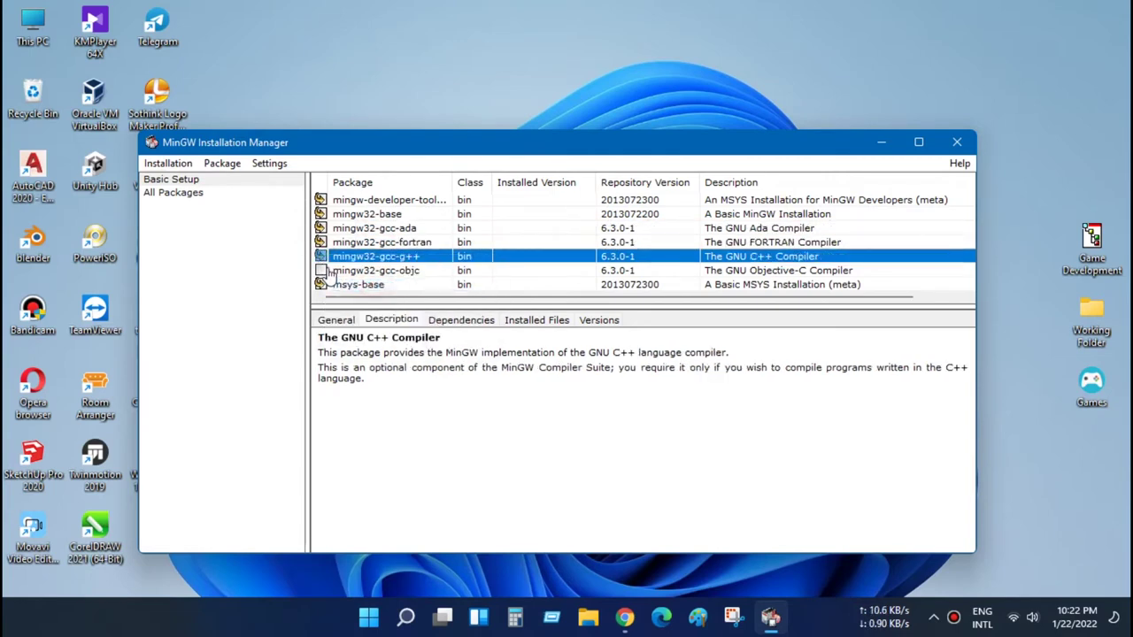
pyautogui.click(320, 271)
pyautogui.click(376, 298)
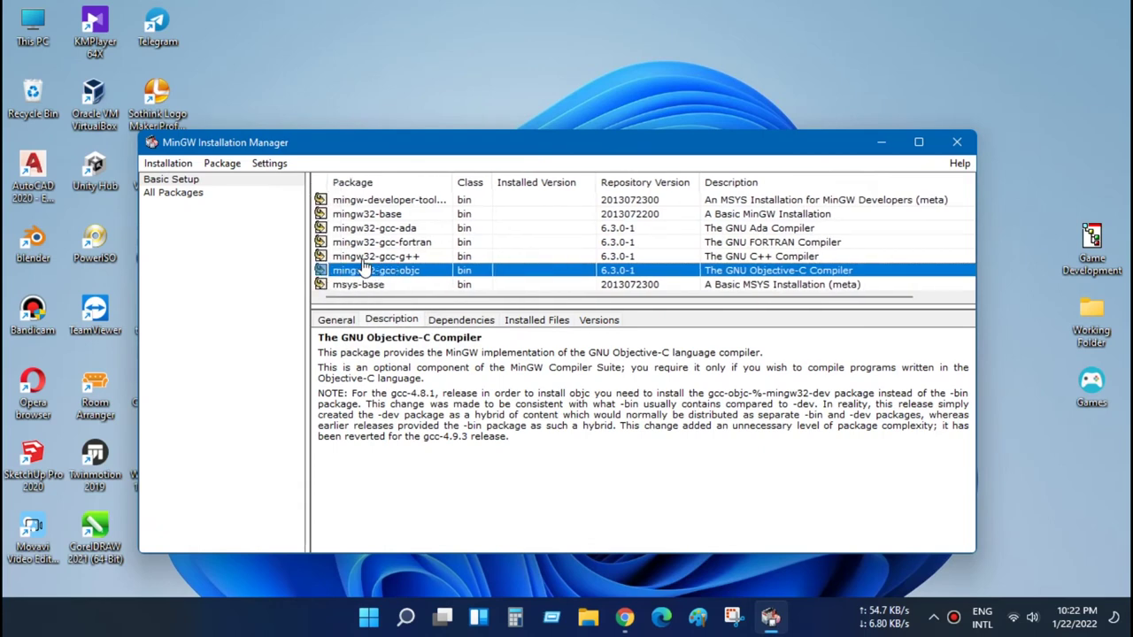
# Apply the pending changes to install the marked packages, and close the MinGW Installation Manager when finished.
pyautogui.click(168, 163)
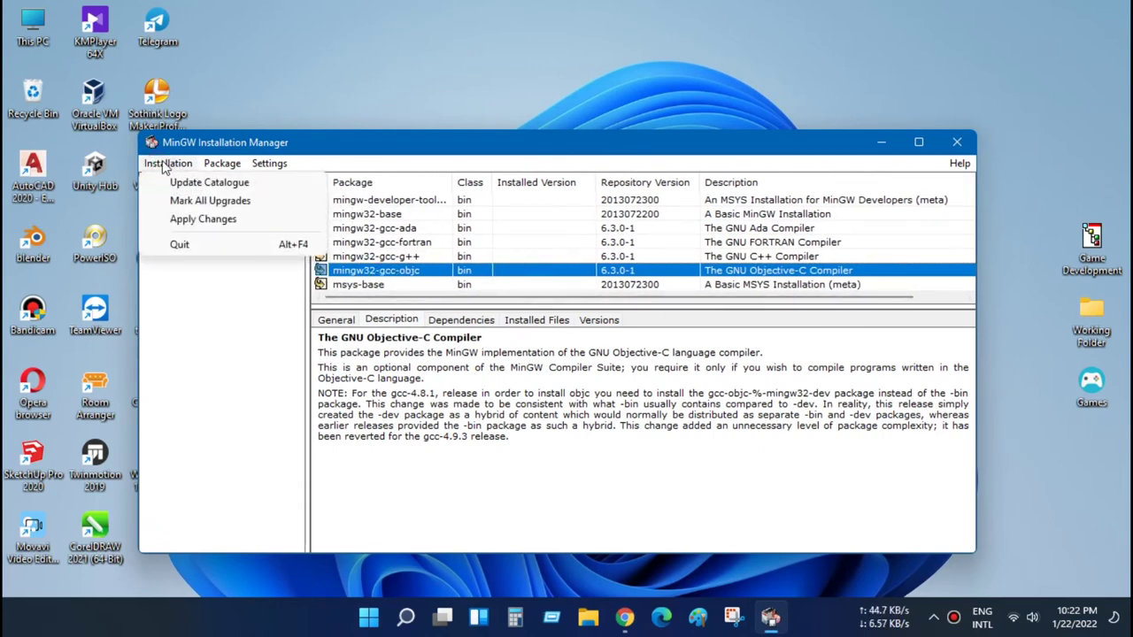
pyautogui.click(221, 221)
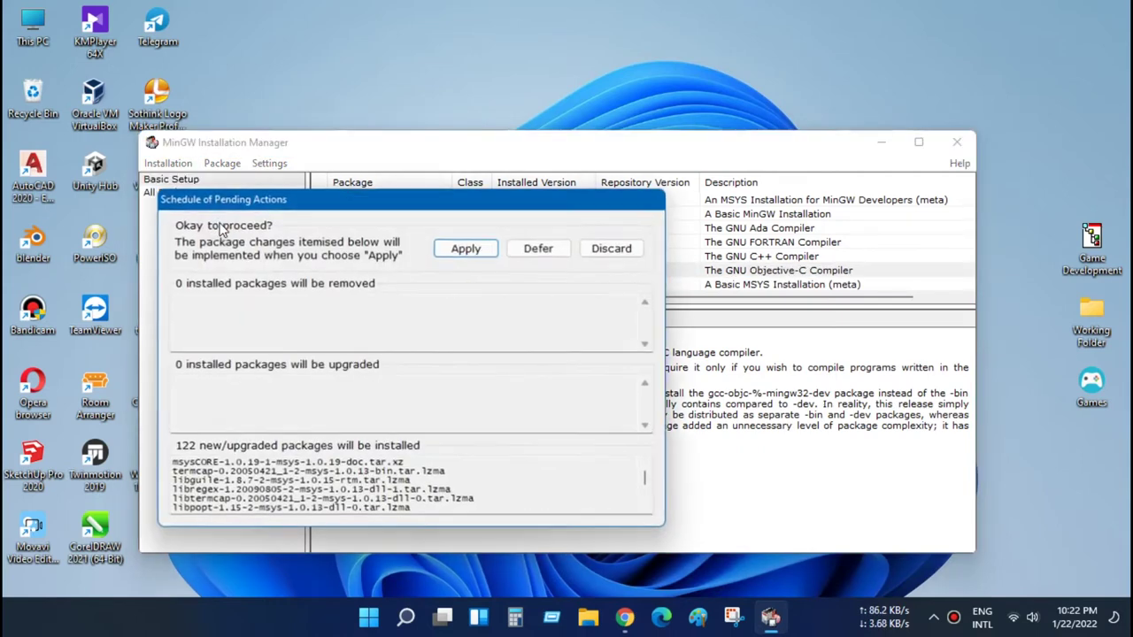
pyautogui.click(482, 251)
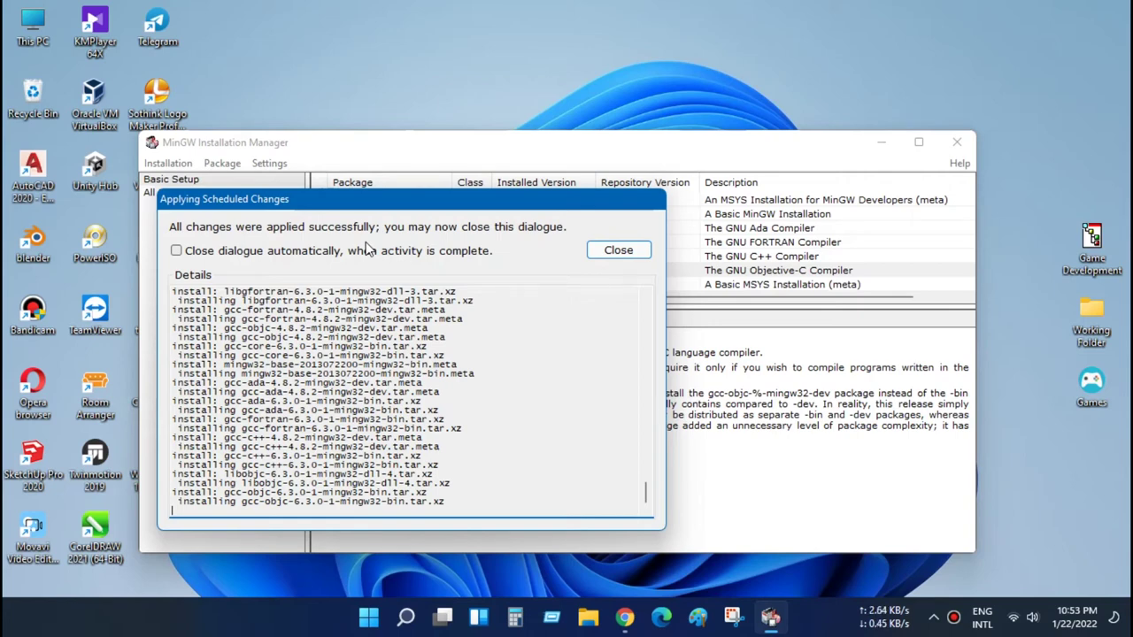
pyautogui.click(617, 250)
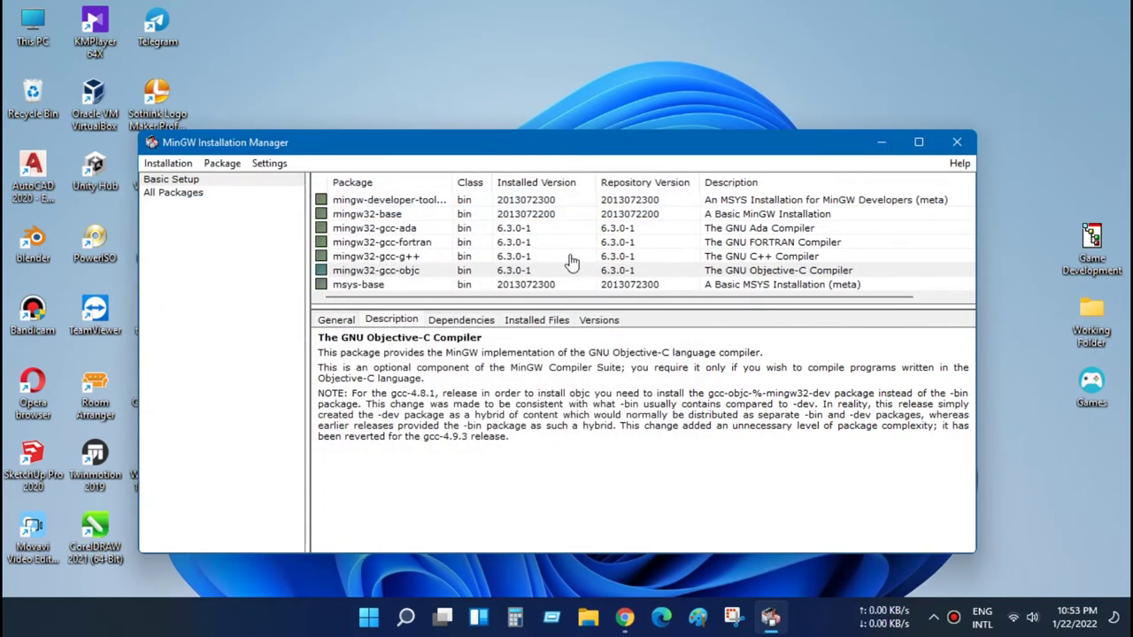
pyautogui.click(955, 139)
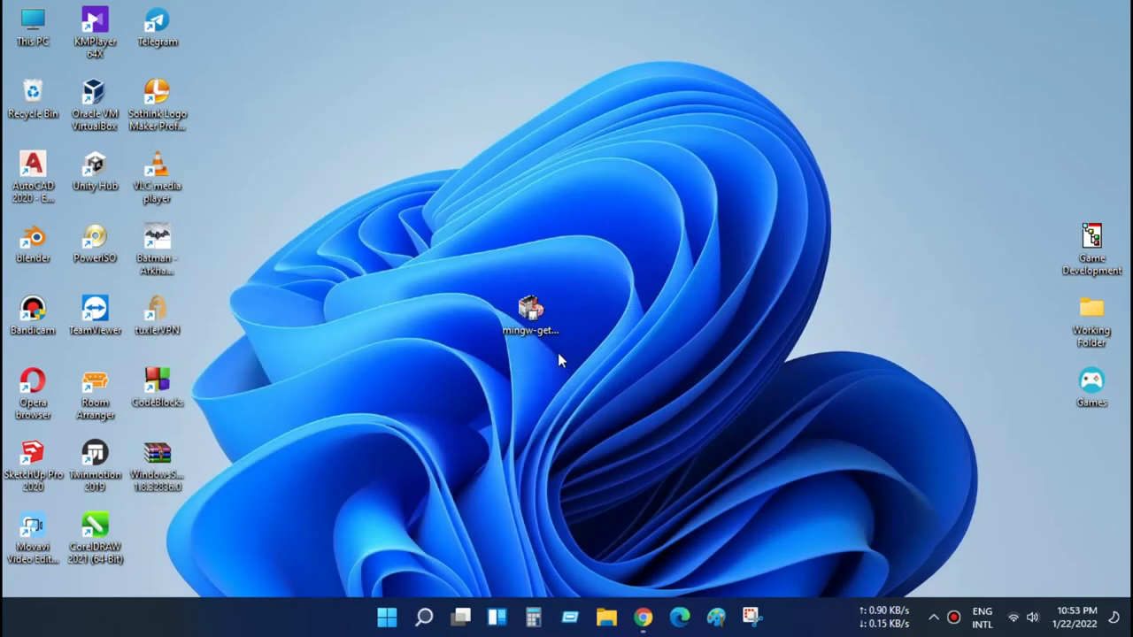
# Launch Code::Blocks and open its global compiler settings.
pyautogui.click(387, 617)
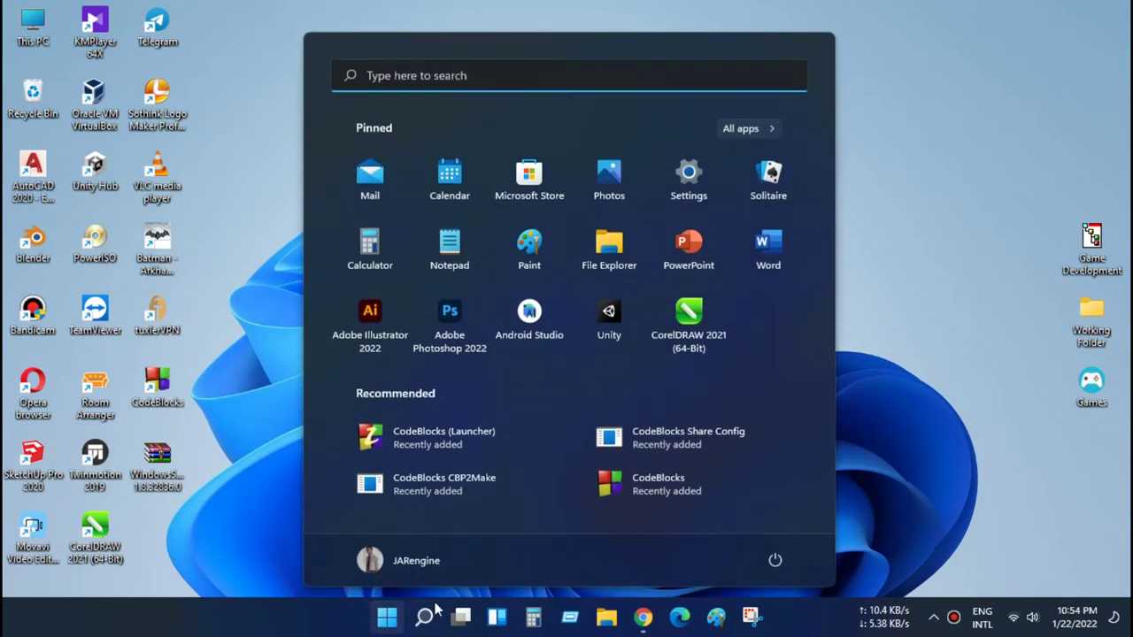
pyautogui.click(653, 489)
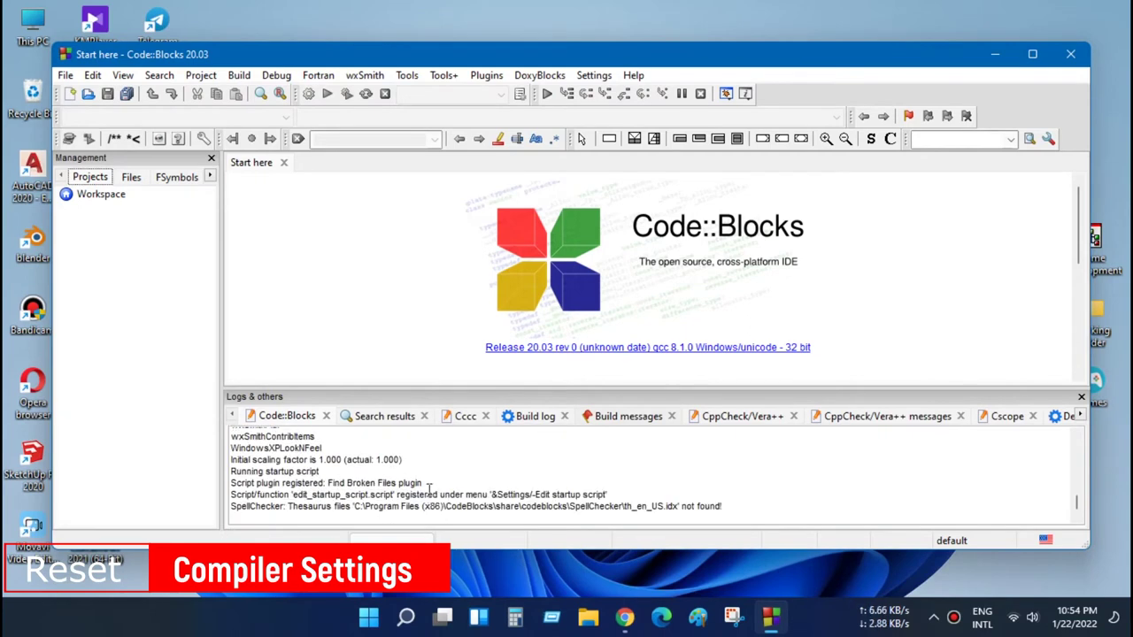
pyautogui.click(594, 75)
pyautogui.click(611, 131)
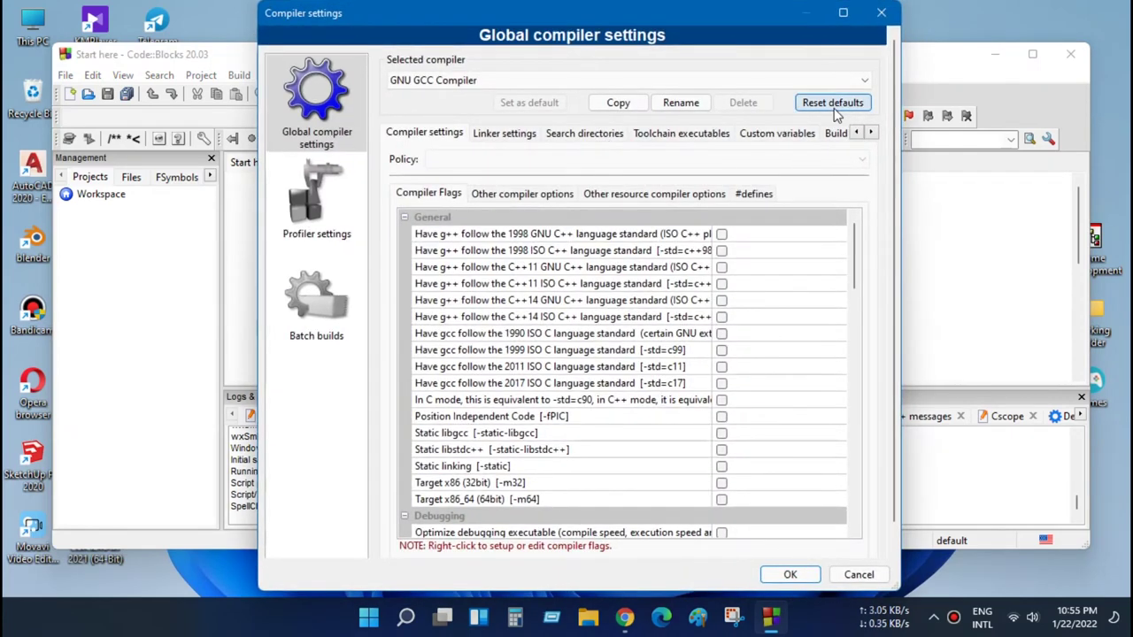
# Reset the GNU GCC Compiler settings to their defaults, save the settings, and close Code::Blocks.
pyautogui.click(834, 108)
pyautogui.click(629, 305)
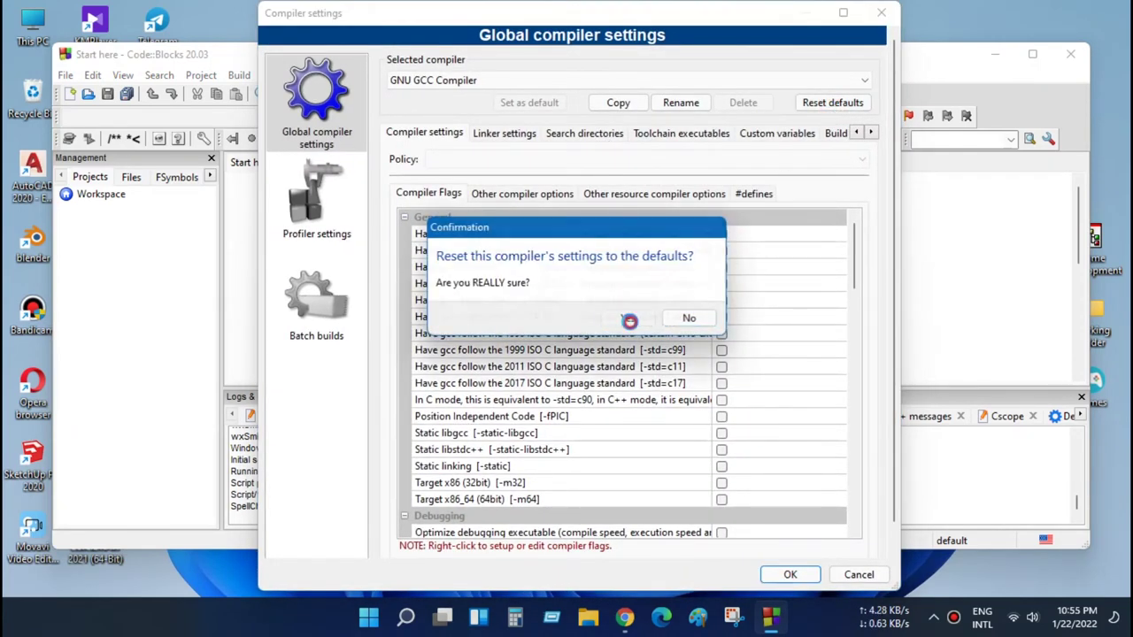
pyautogui.click(629, 315)
pyautogui.click(689, 310)
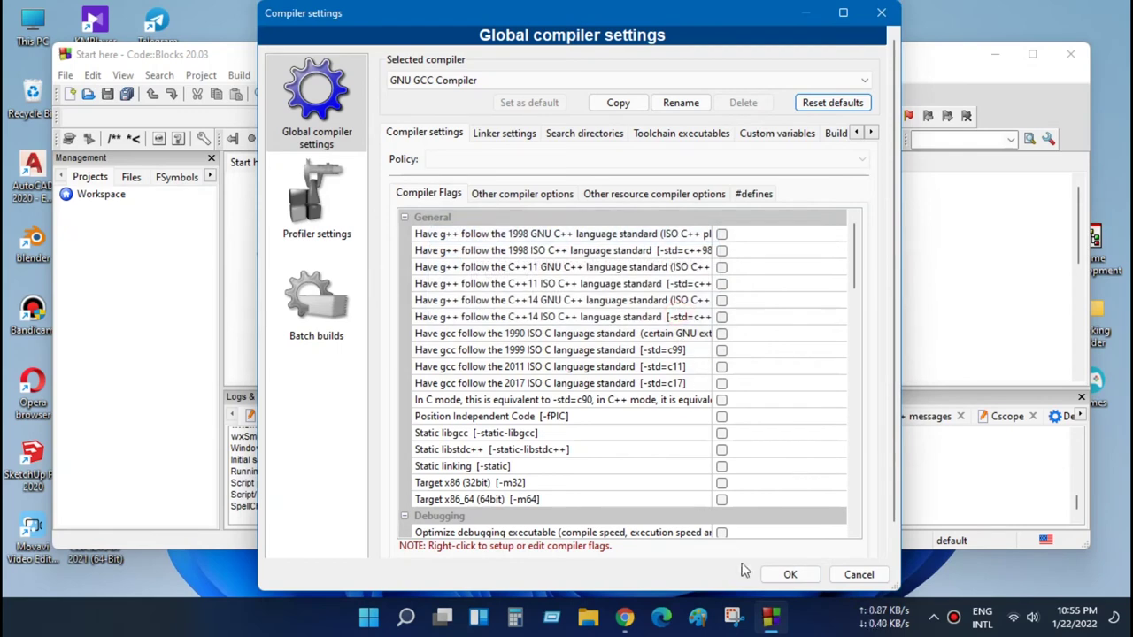
pyautogui.click(786, 577)
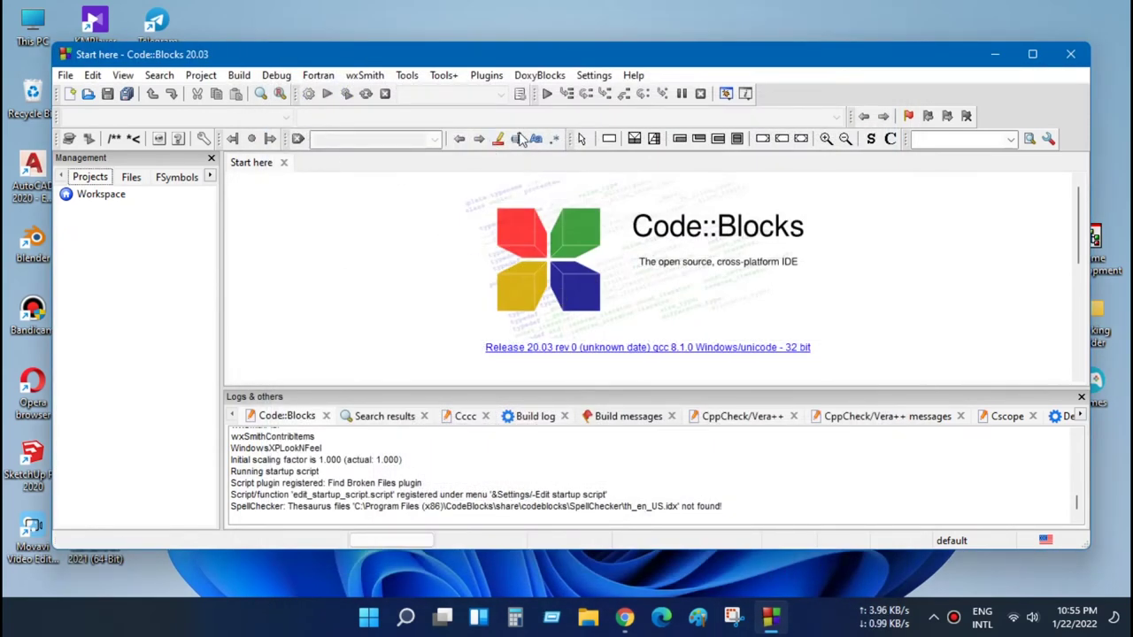
pyautogui.click(1073, 56)
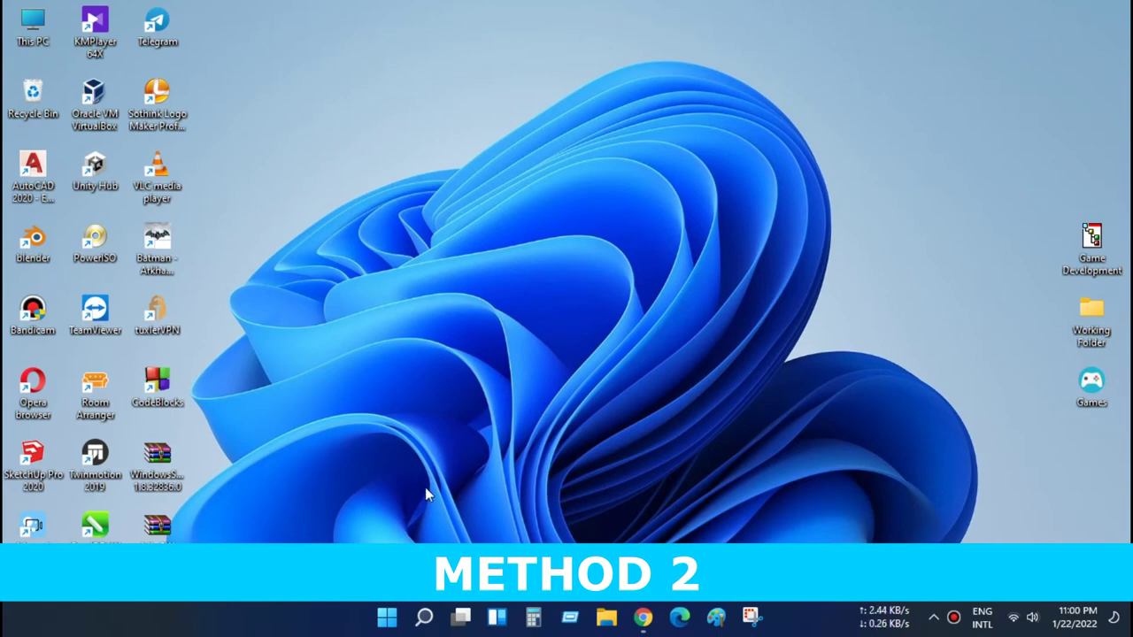
# Start Code::Blocks again and open the global compiler settings.
pyautogui.click(388, 618)
pyautogui.click(666, 496)
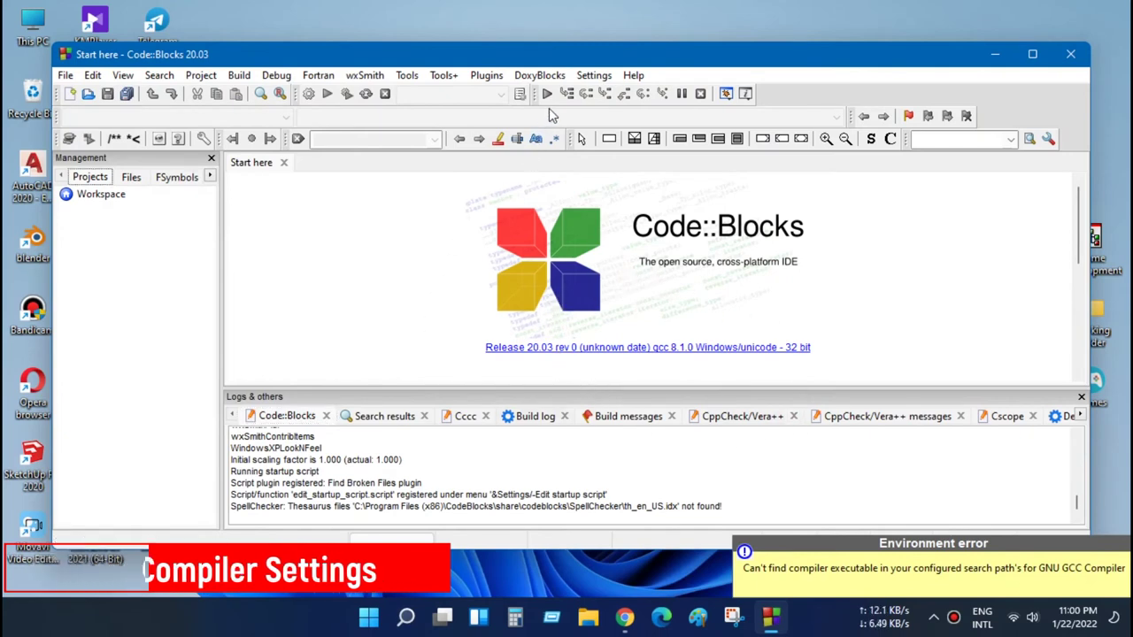
pyautogui.click(593, 75)
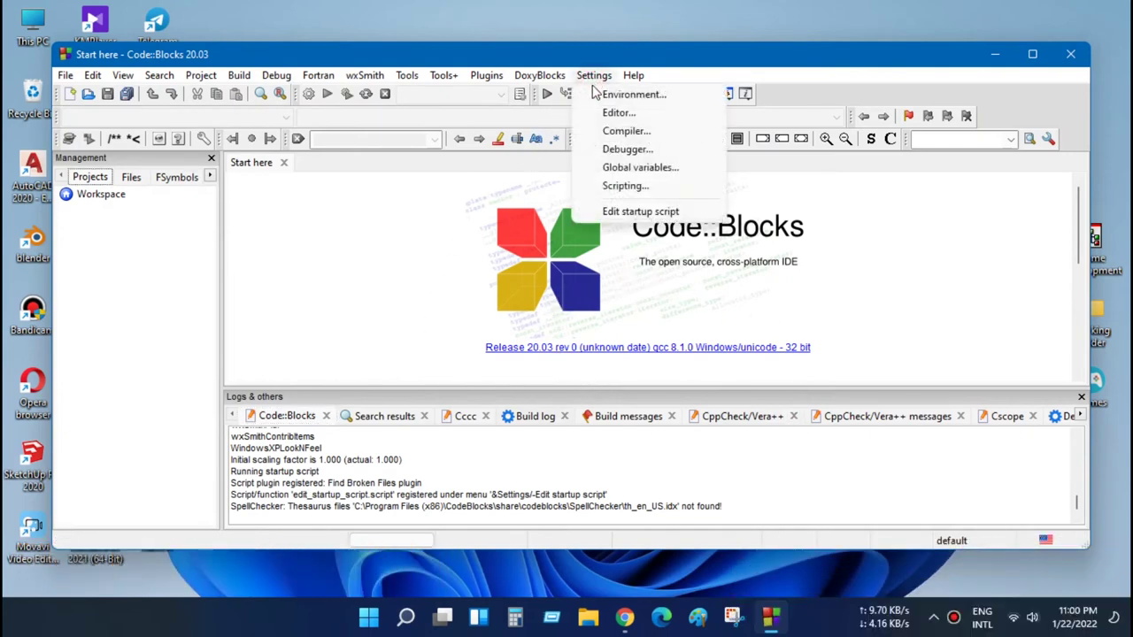
pyautogui.click(637, 132)
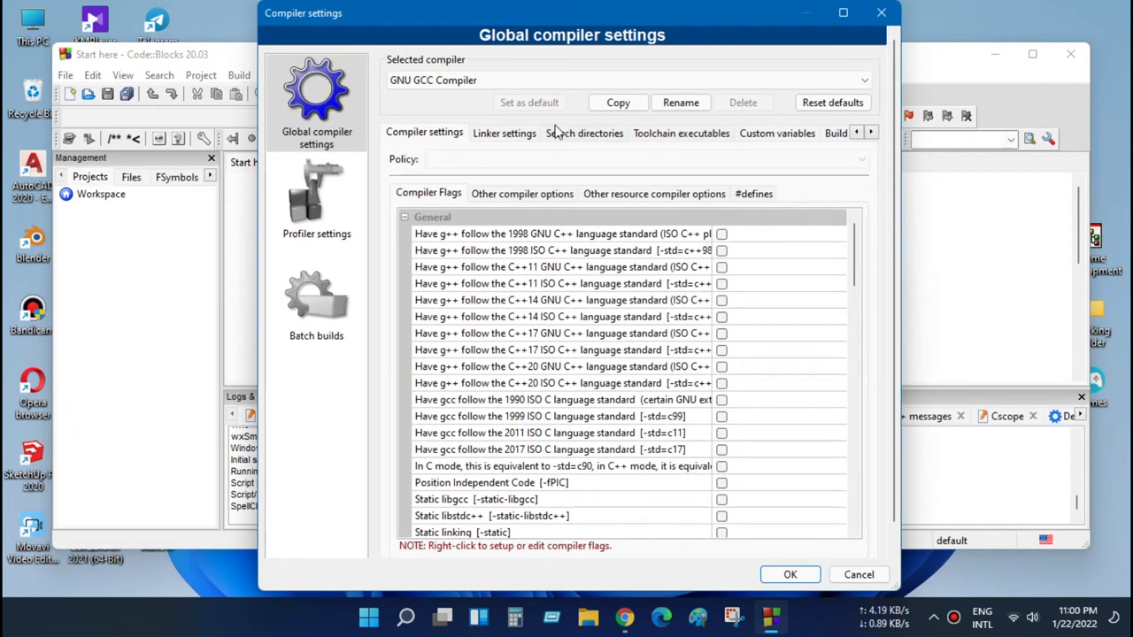
# Reset the GNU GCC Compiler settings to the defaults and confirm the reset.
pyautogui.click(839, 104)
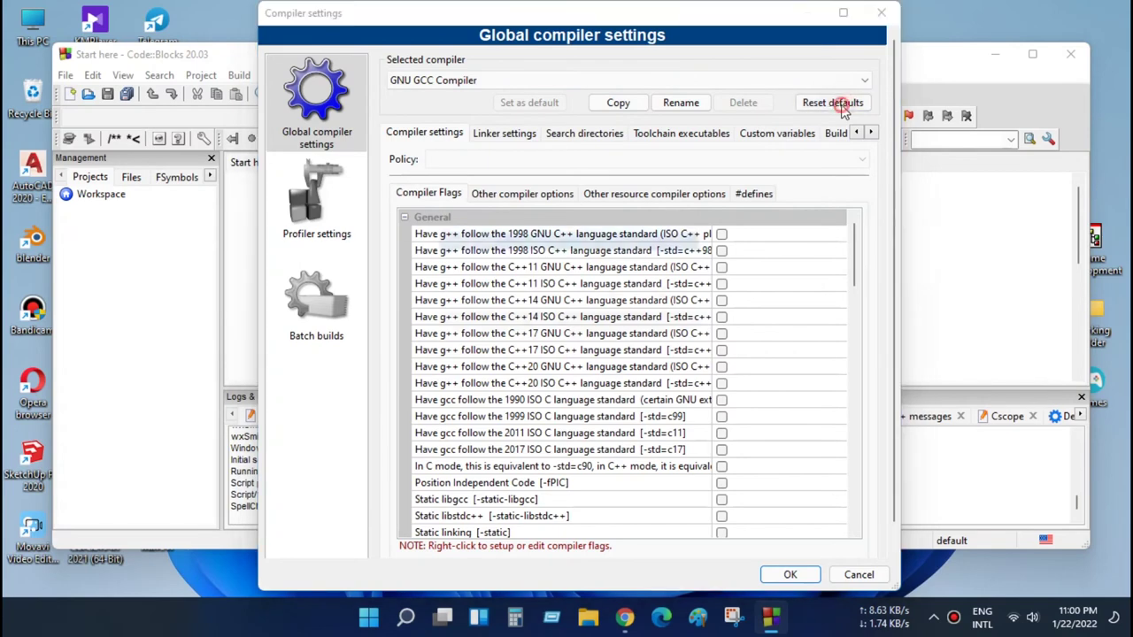
pyautogui.click(625, 305)
pyautogui.click(635, 316)
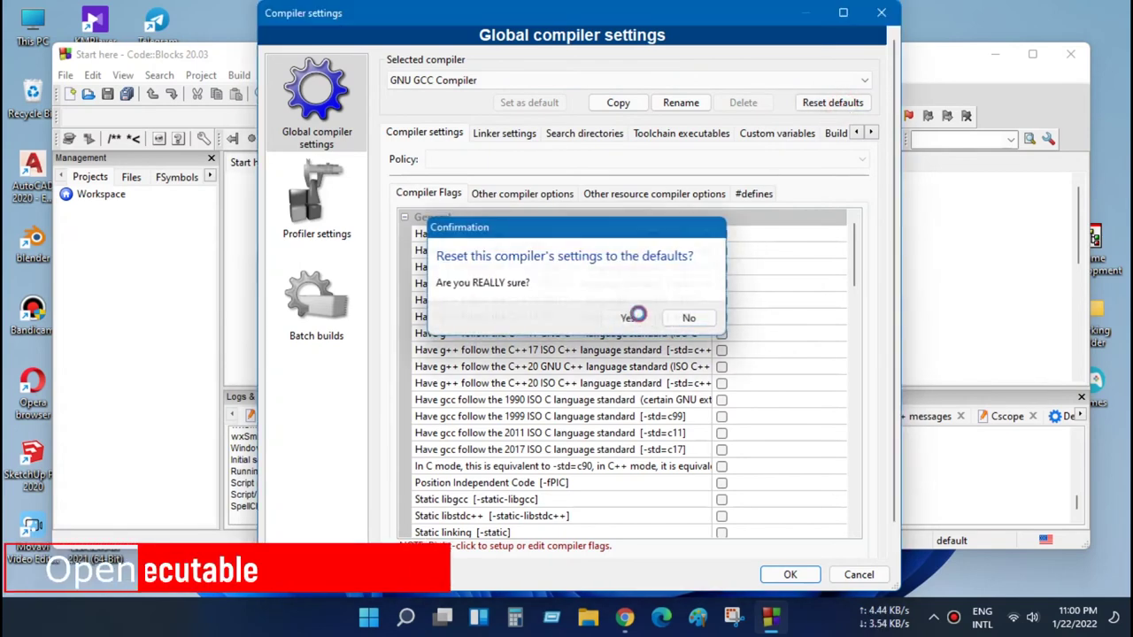
pyautogui.click(636, 310)
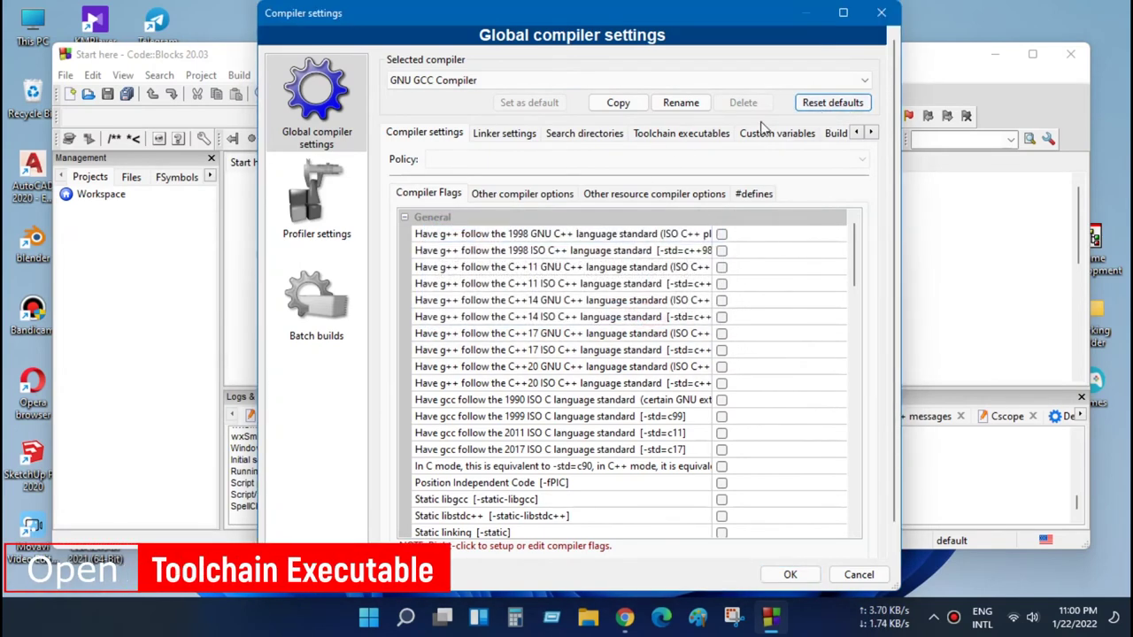
# Set the compiler's installation directory in the toolchain executables settings to C:\Program Files (x86)\CodeBlocks\MinGW.
pyautogui.click(668, 133)
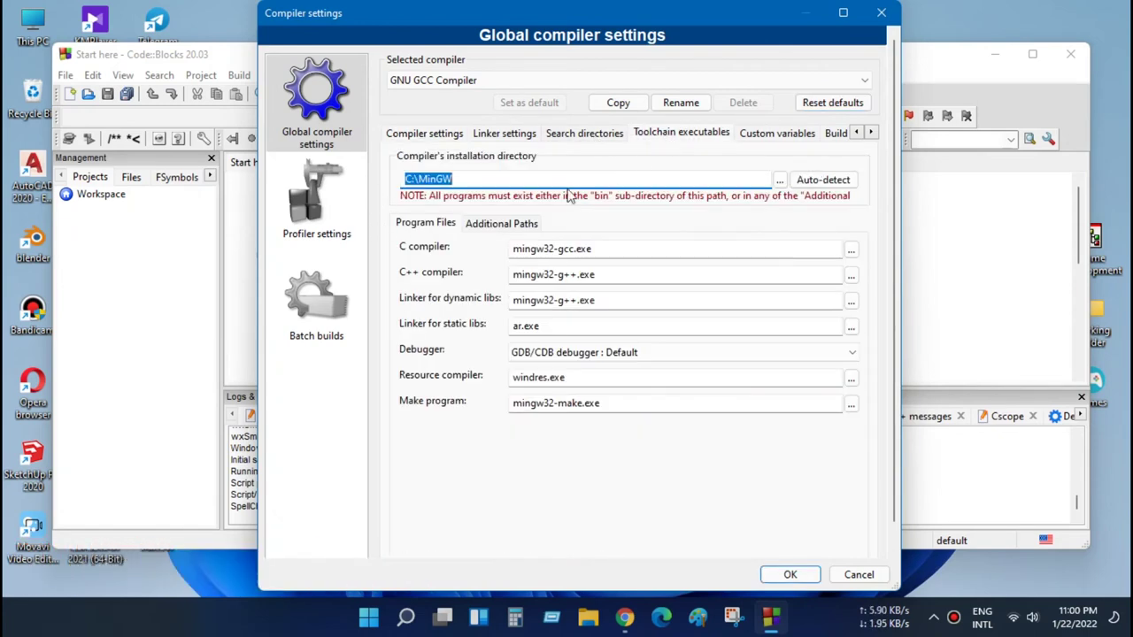
pyautogui.click(779, 181)
pyautogui.click(531, 239)
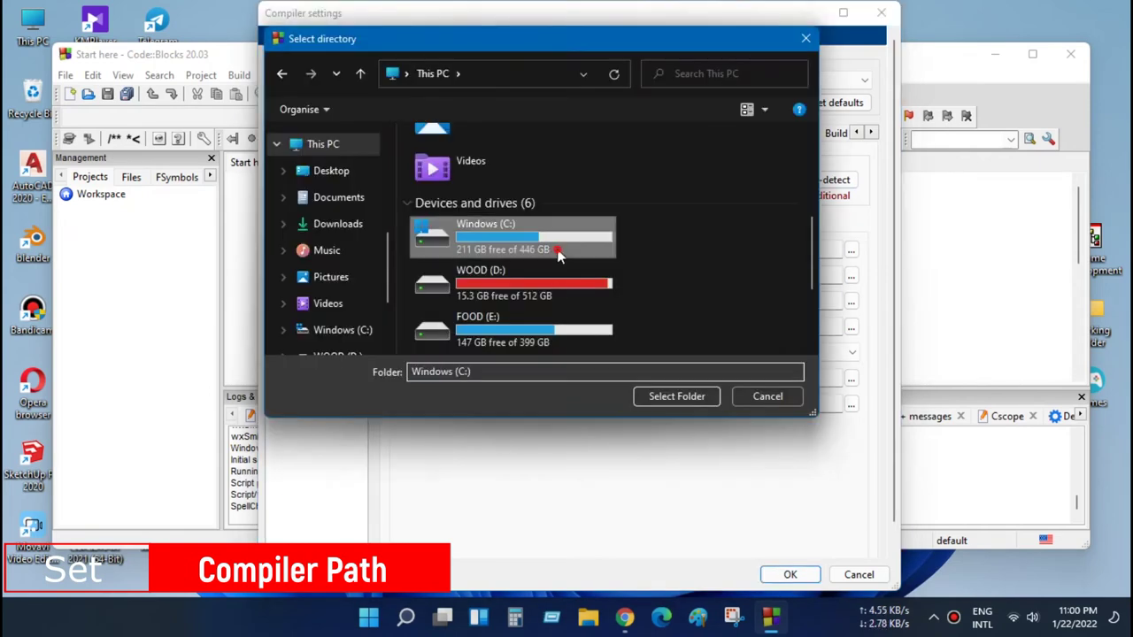
pyautogui.doubleClick(531, 239)
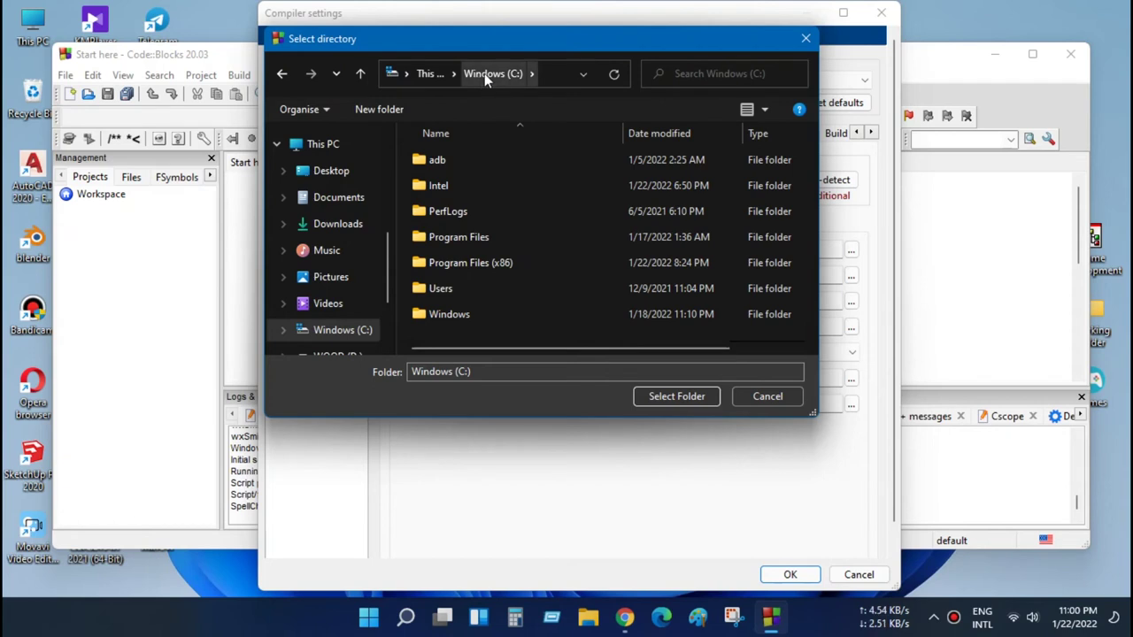
pyautogui.doubleClick(520, 262)
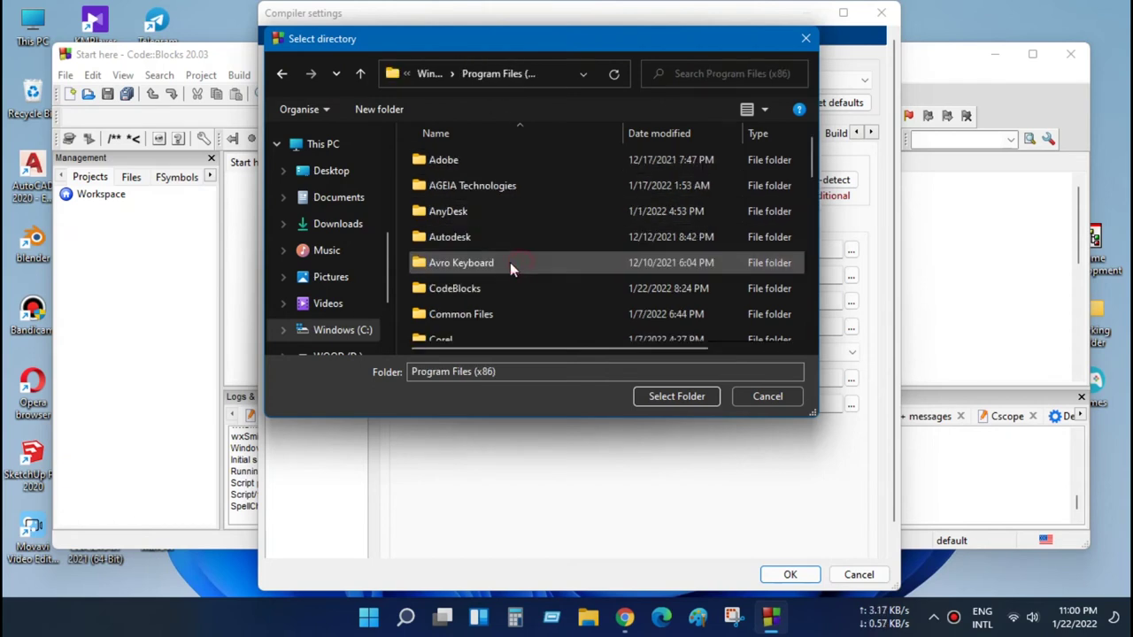
pyautogui.doubleClick(480, 290)
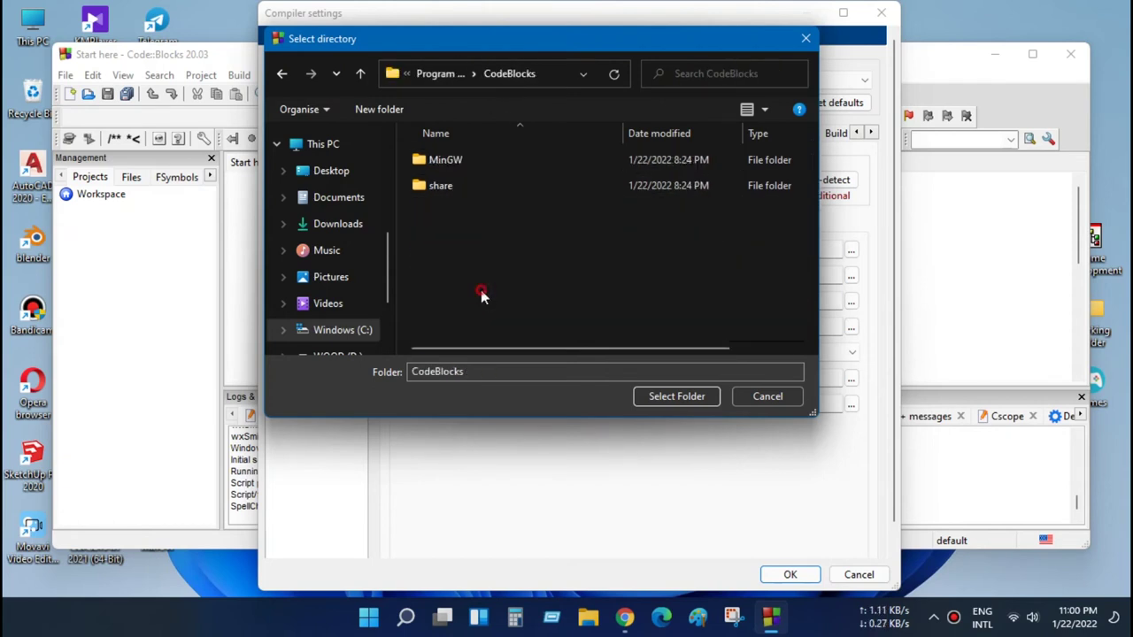
pyautogui.click(447, 163)
pyautogui.doubleClick(447, 164)
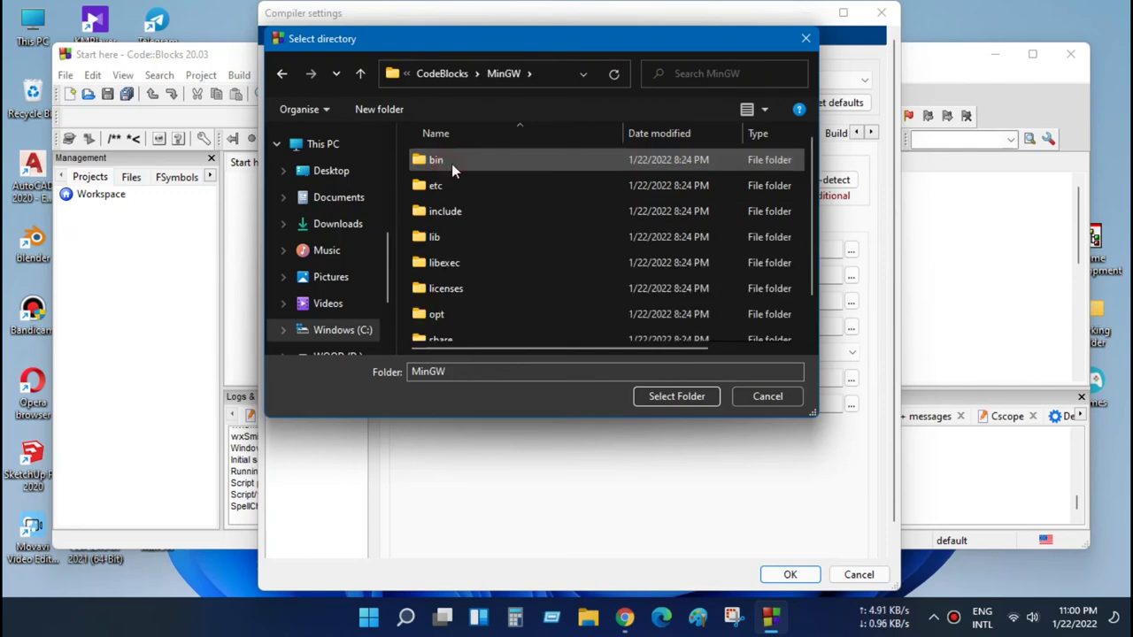
pyautogui.click(674, 396)
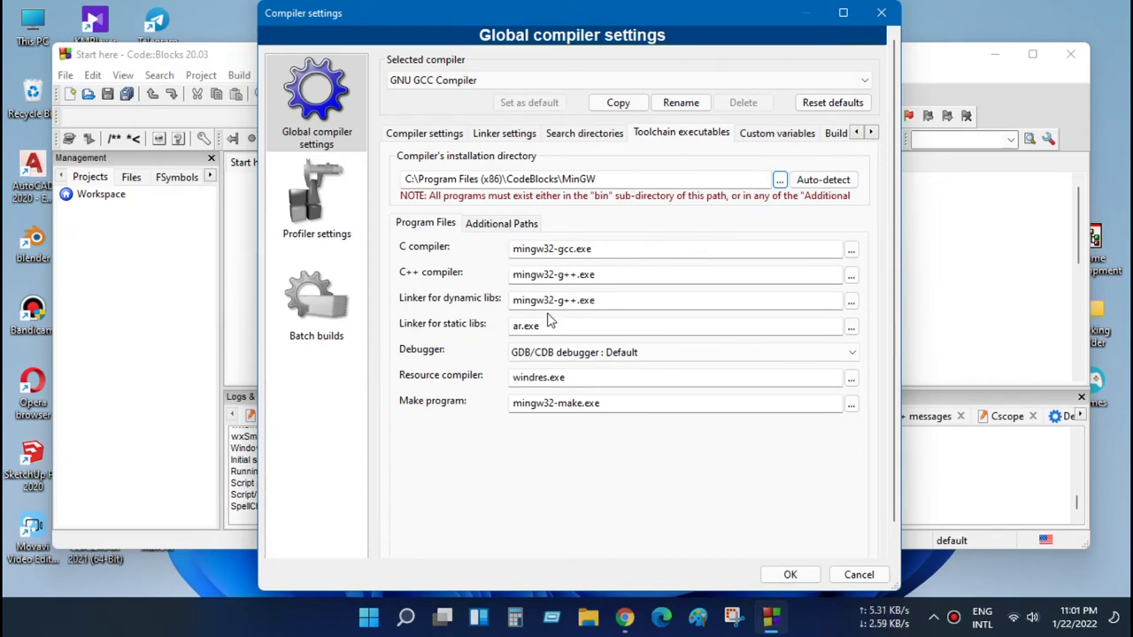
# Set the C compiler to gcc.exe from the bin folder of the CodeBlocks MinGW installation in Program Files (x86).
pyautogui.click(851, 252)
pyautogui.doubleClick(529, 291)
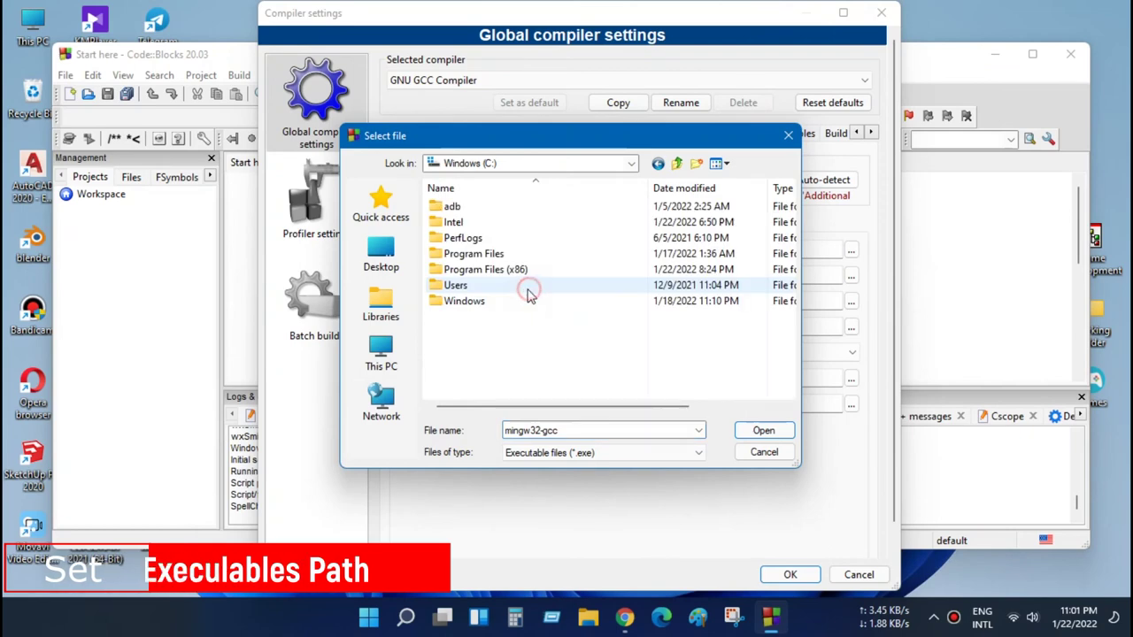
pyautogui.doubleClick(496, 269)
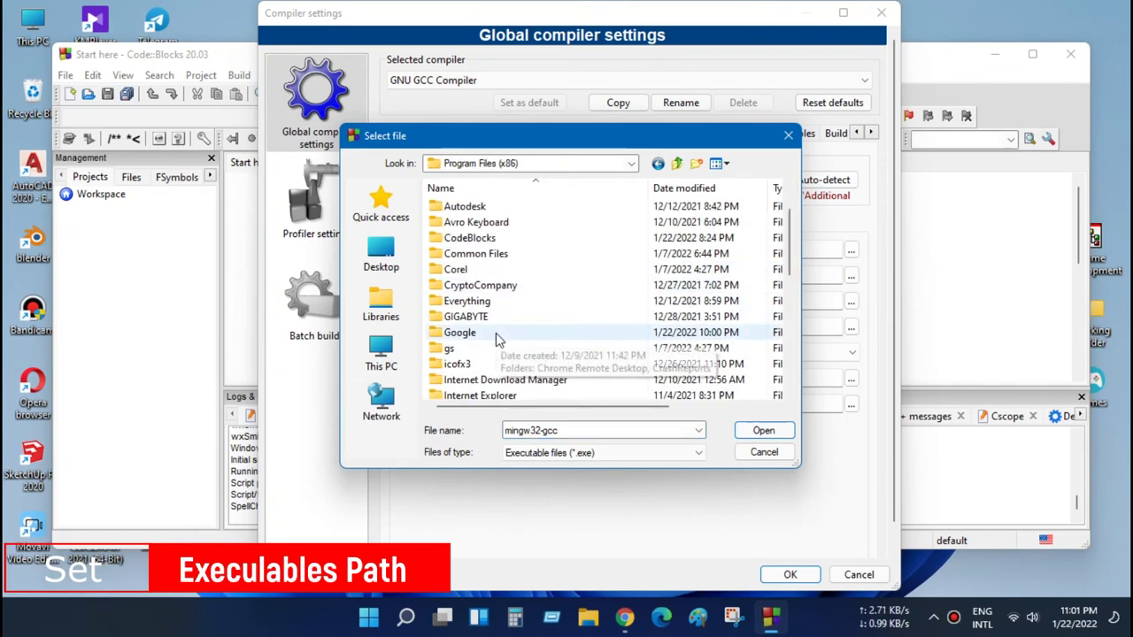
pyautogui.doubleClick(485, 239)
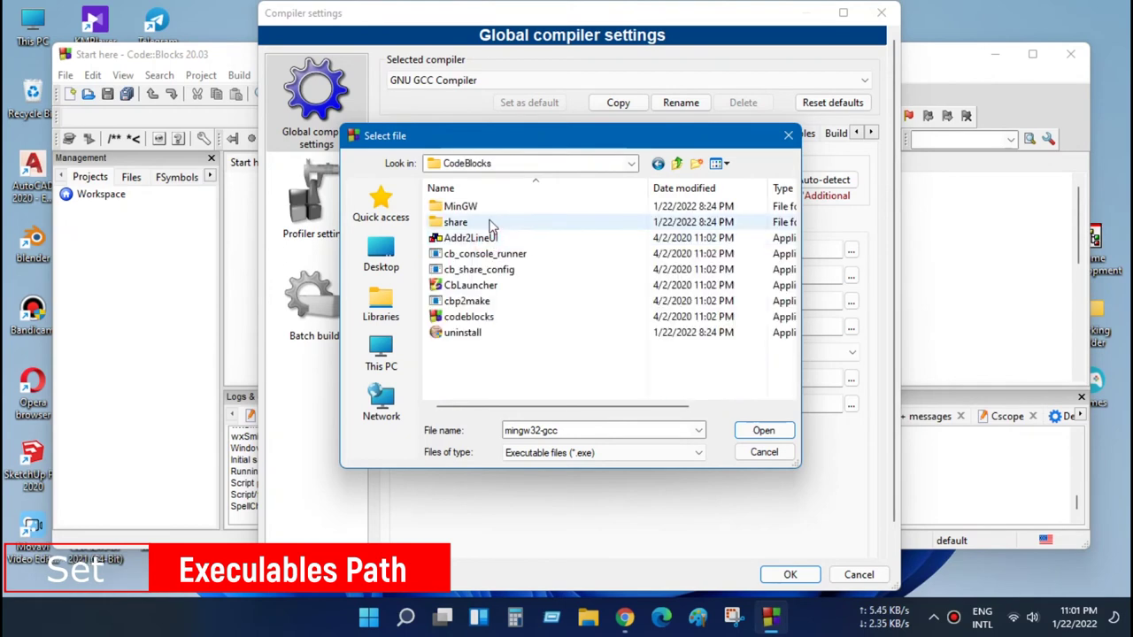
pyautogui.doubleClick(489, 209)
pyautogui.doubleClick(485, 213)
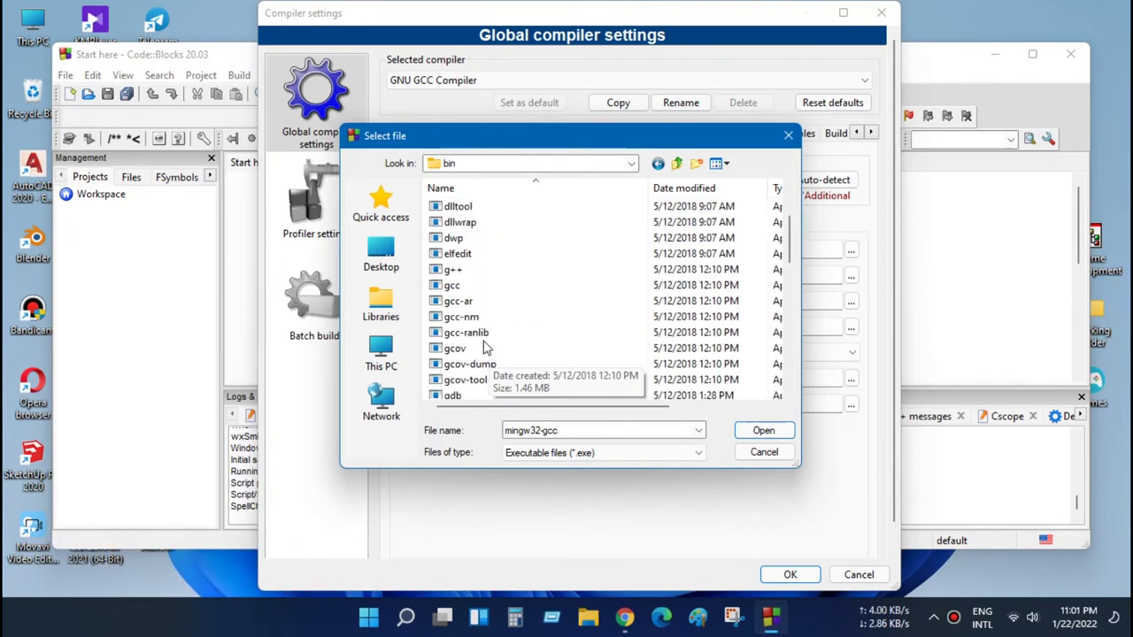
pyautogui.click(456, 288)
pyautogui.doubleClick(456, 288)
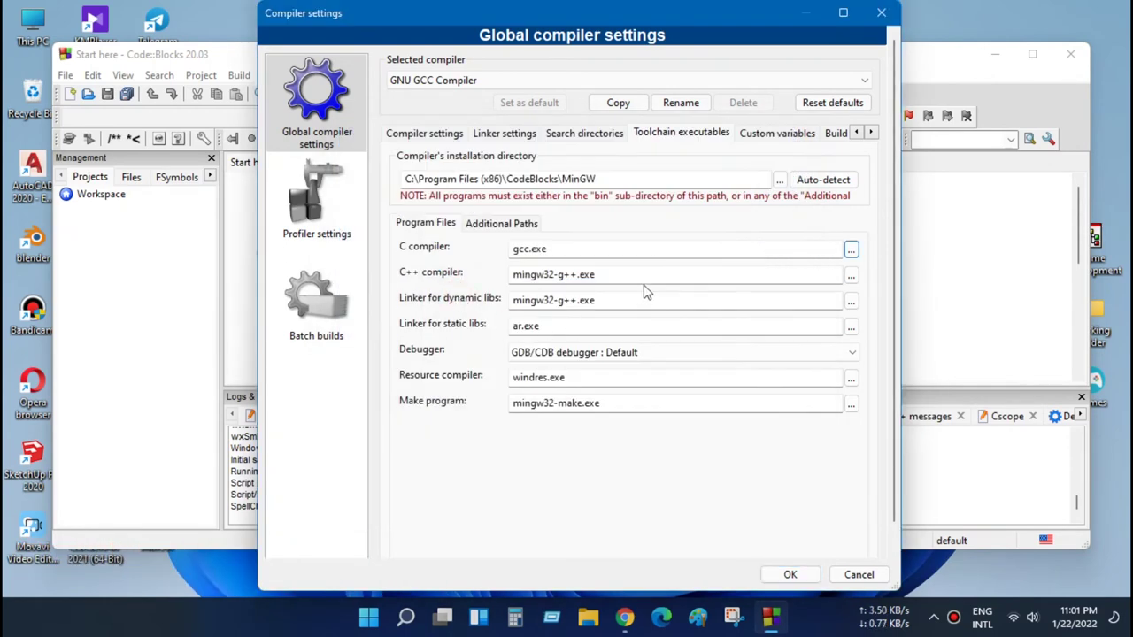
# Set both the C++ compiler and the linker for dynamic libs to g++.exe from the MinGW bin folder.
pyautogui.click(850, 276)
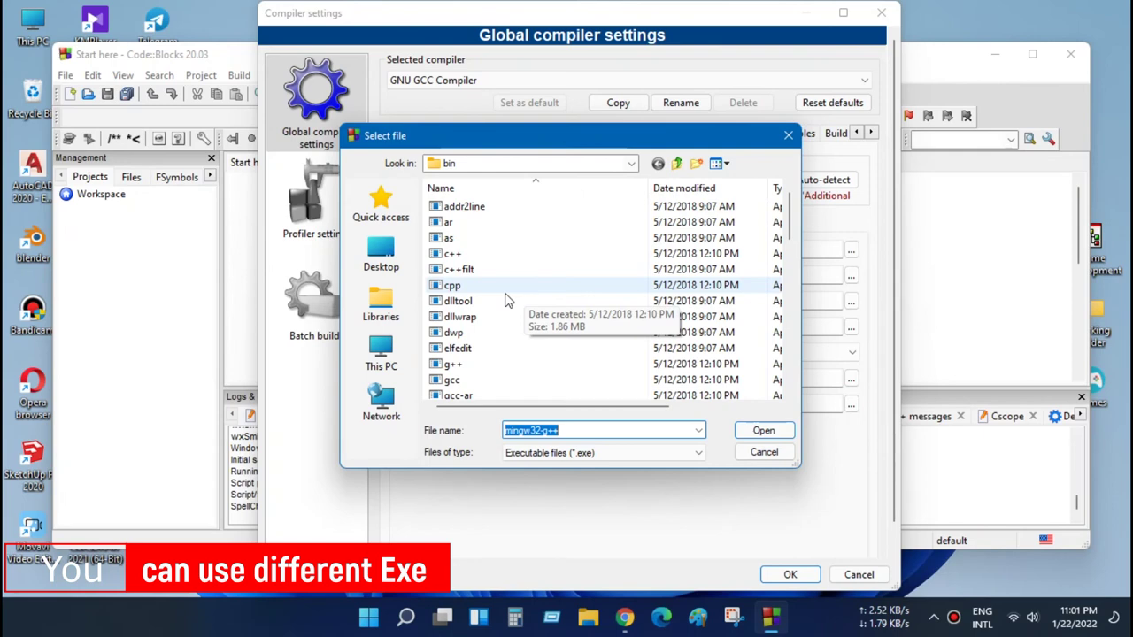
pyautogui.doubleClick(456, 363)
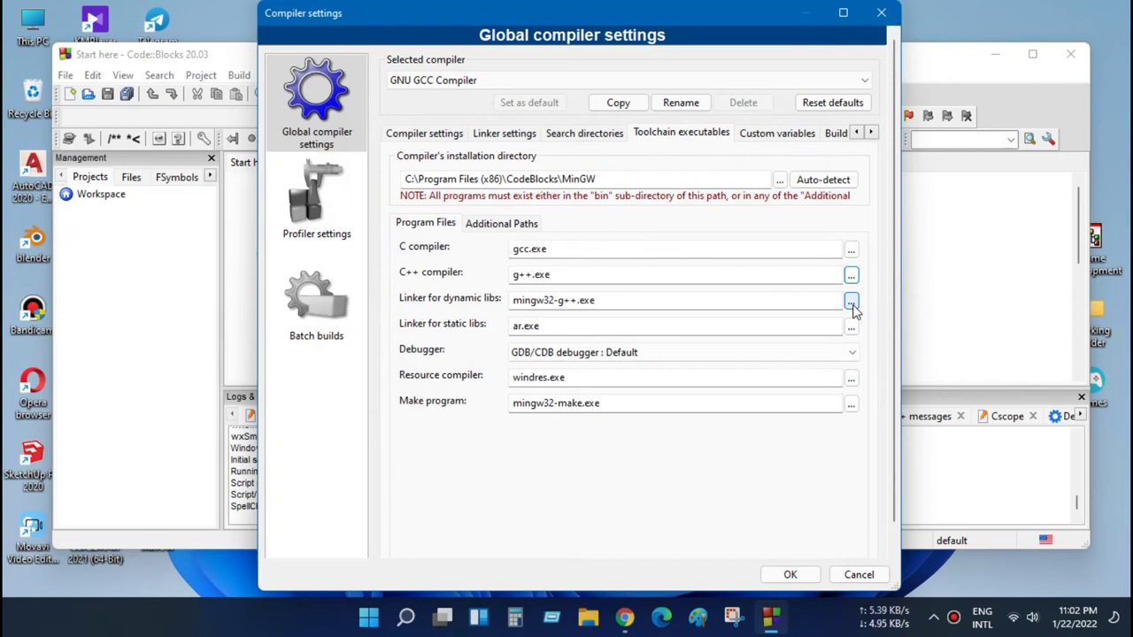
pyautogui.click(850, 302)
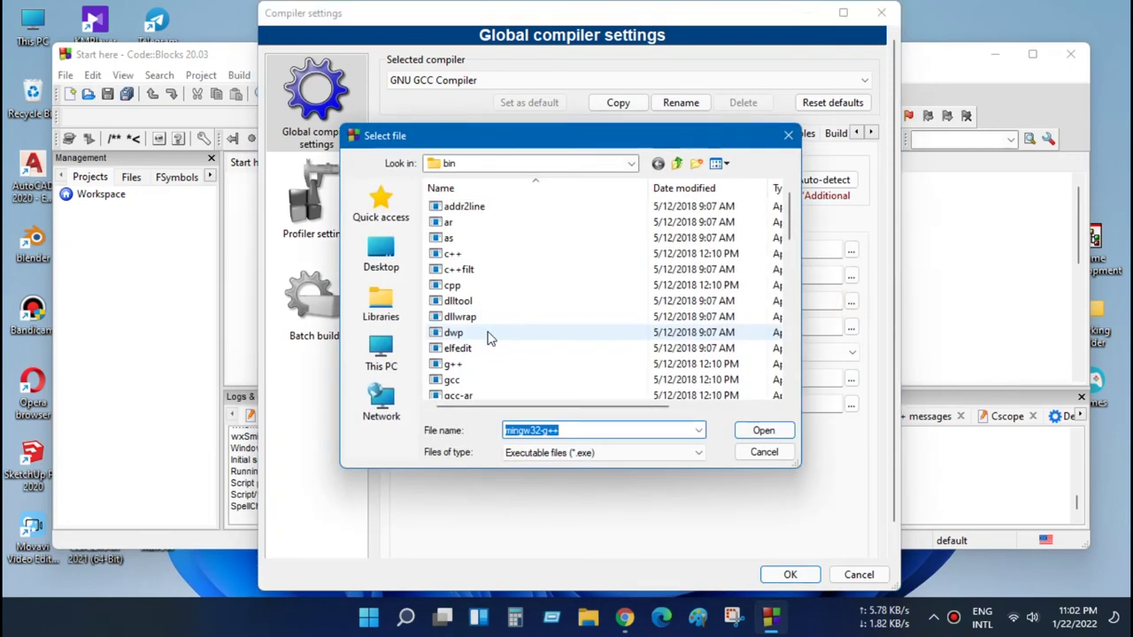
pyautogui.doubleClick(453, 367)
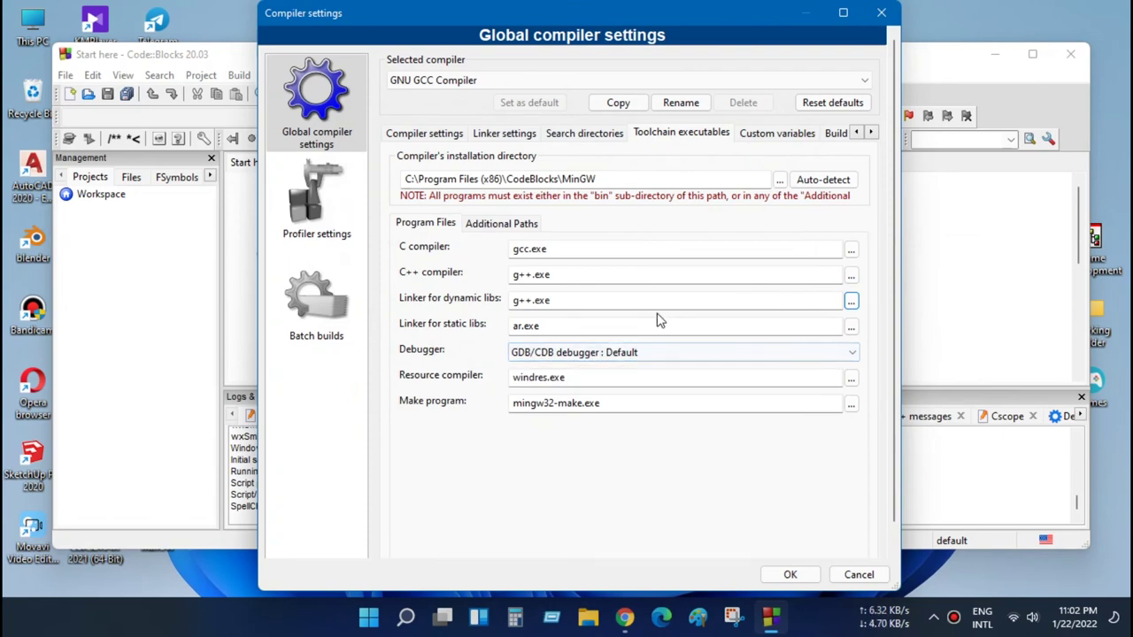
# Change the C++ compiler program to c++.exe from the MinGW bin folder.
pyautogui.click(851, 276)
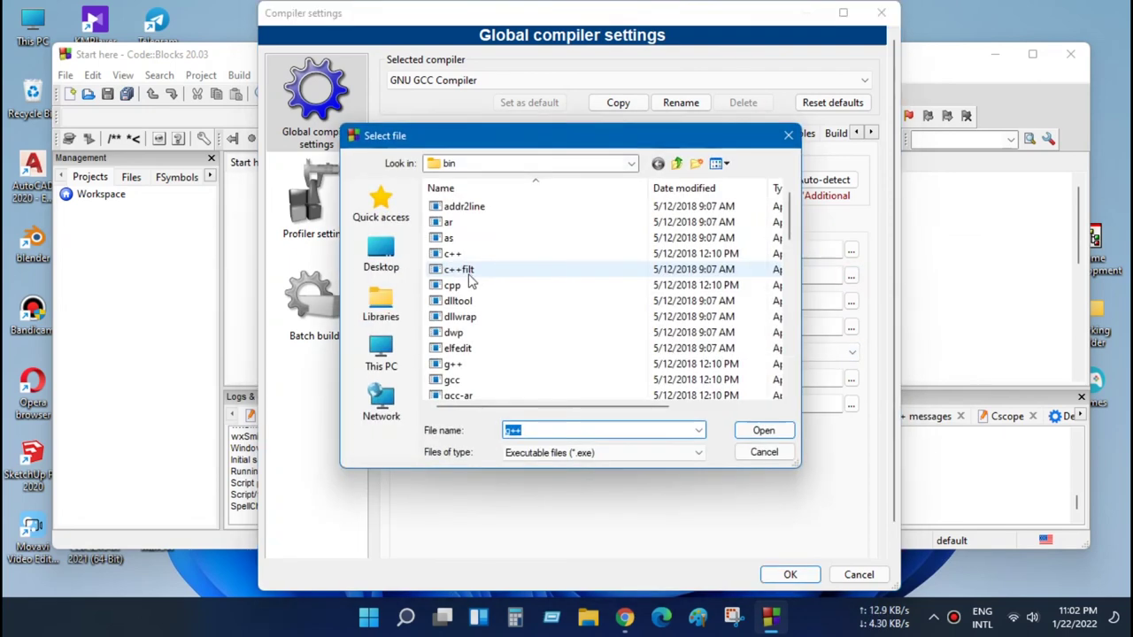
pyautogui.doubleClick(467, 257)
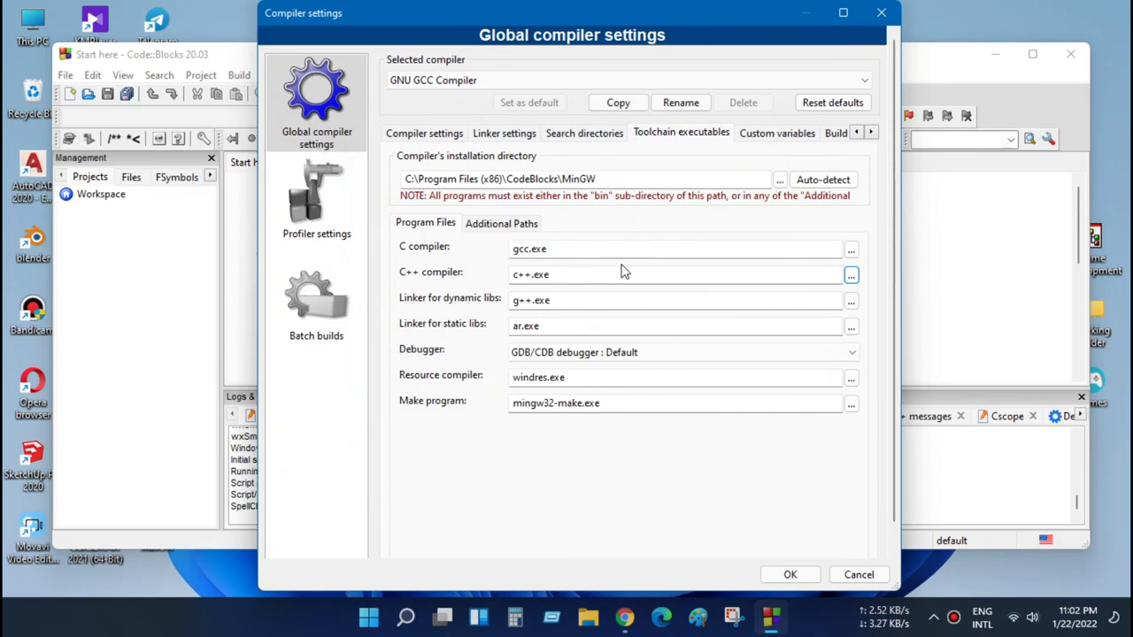
pyautogui.click(851, 251)
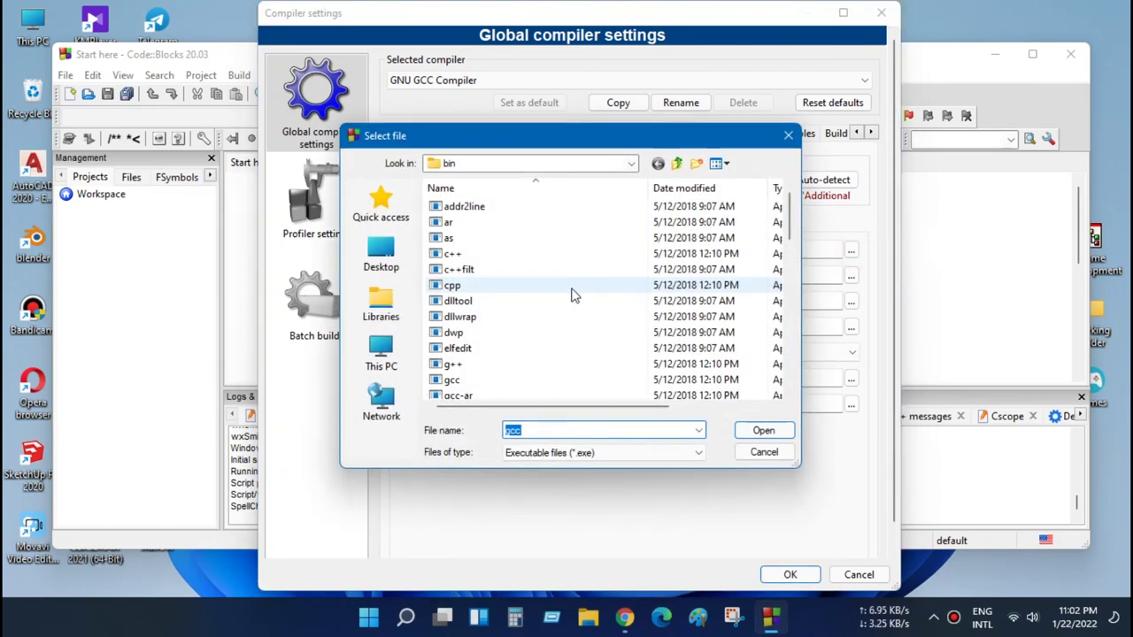
pyautogui.click(748, 453)
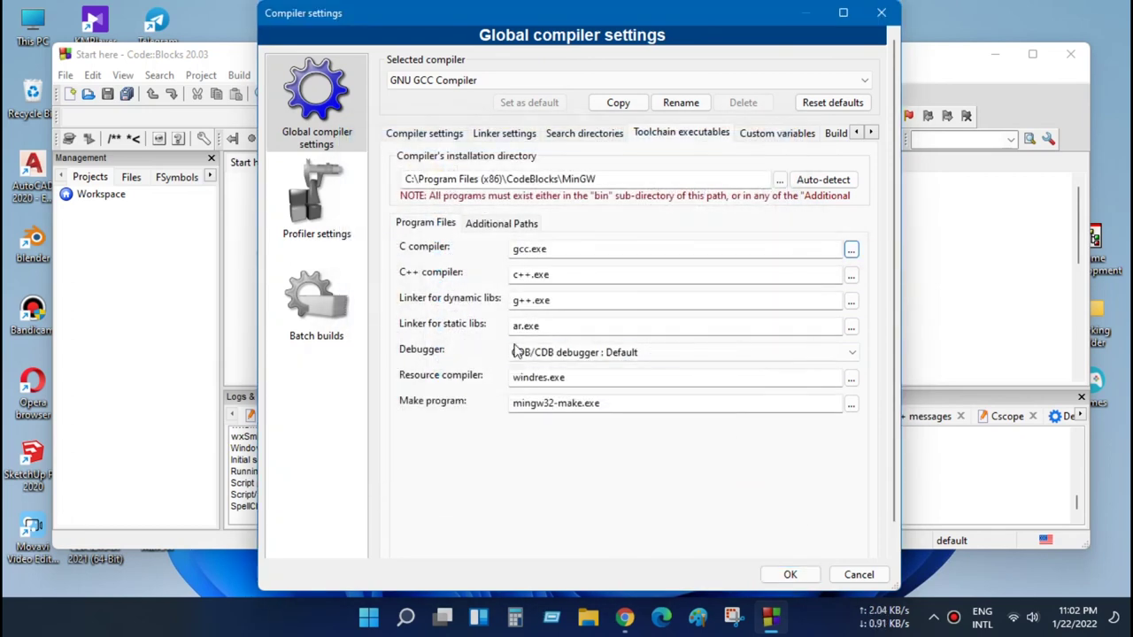
# Select ar.exe as the linker for static libs and windres.exe as the resource compiler from the MinGW bin folder.
pyautogui.click(851, 327)
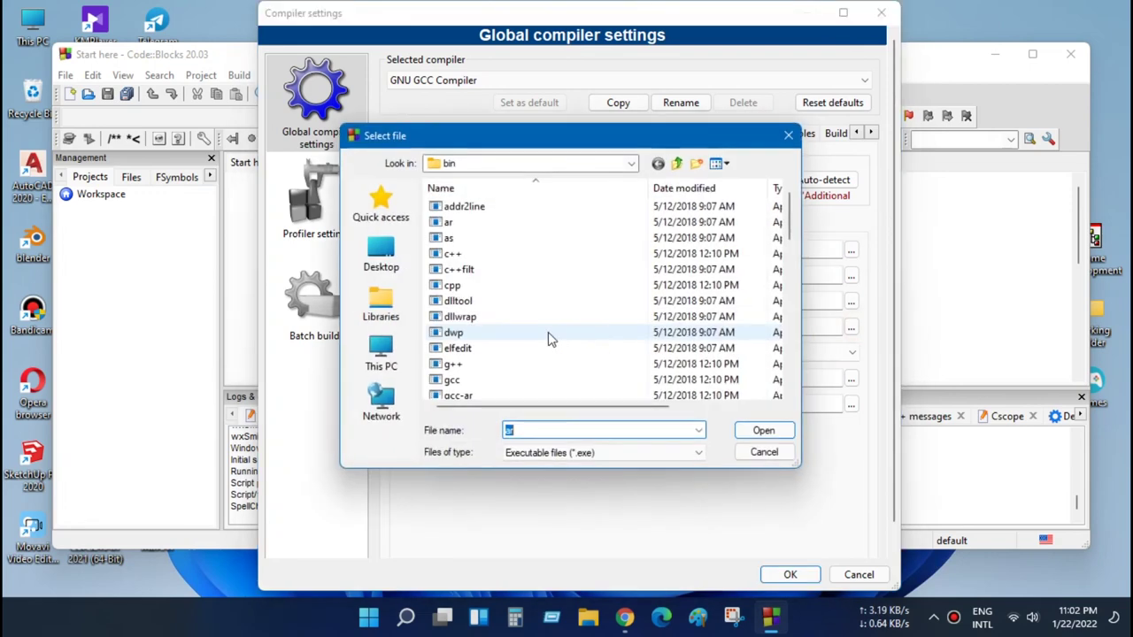
pyautogui.doubleClick(457, 226)
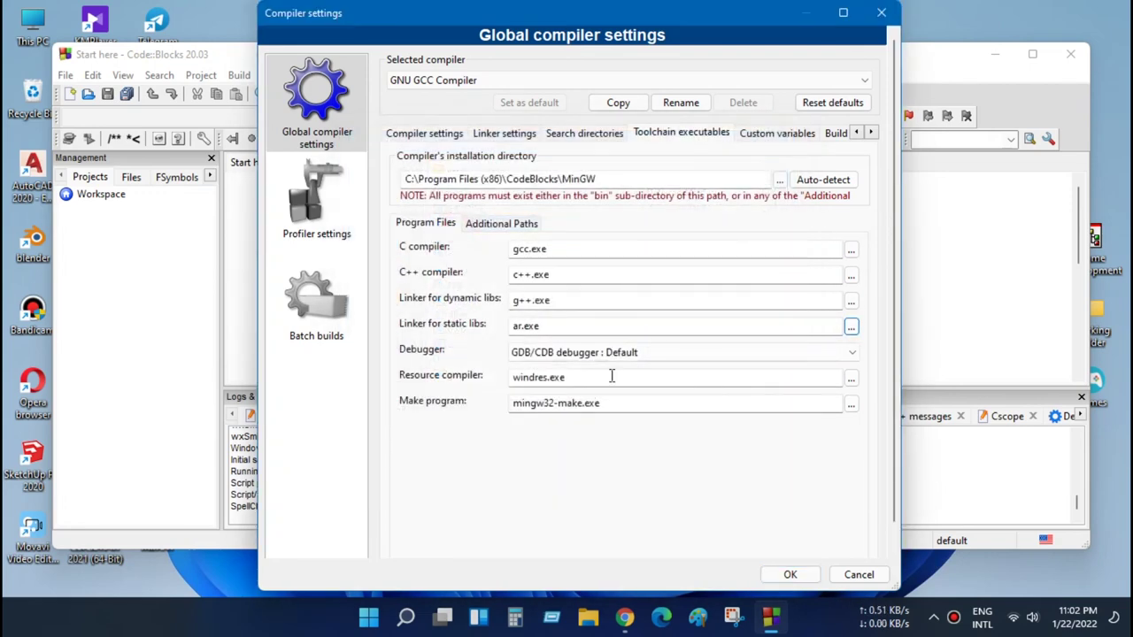
pyautogui.click(851, 379)
pyautogui.scroll(-10, 523, 361)
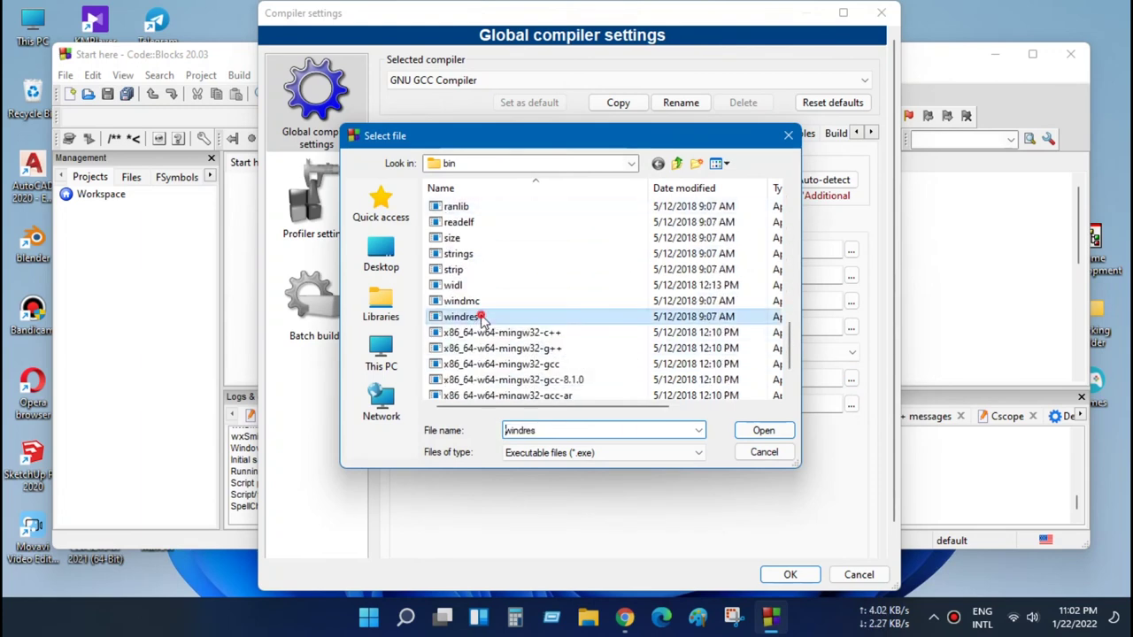
pyautogui.doubleClick(482, 318)
# Select mingw32-make.exe as the make program from the MinGW bin folder and save the compiler settings.
pyautogui.click(849, 405)
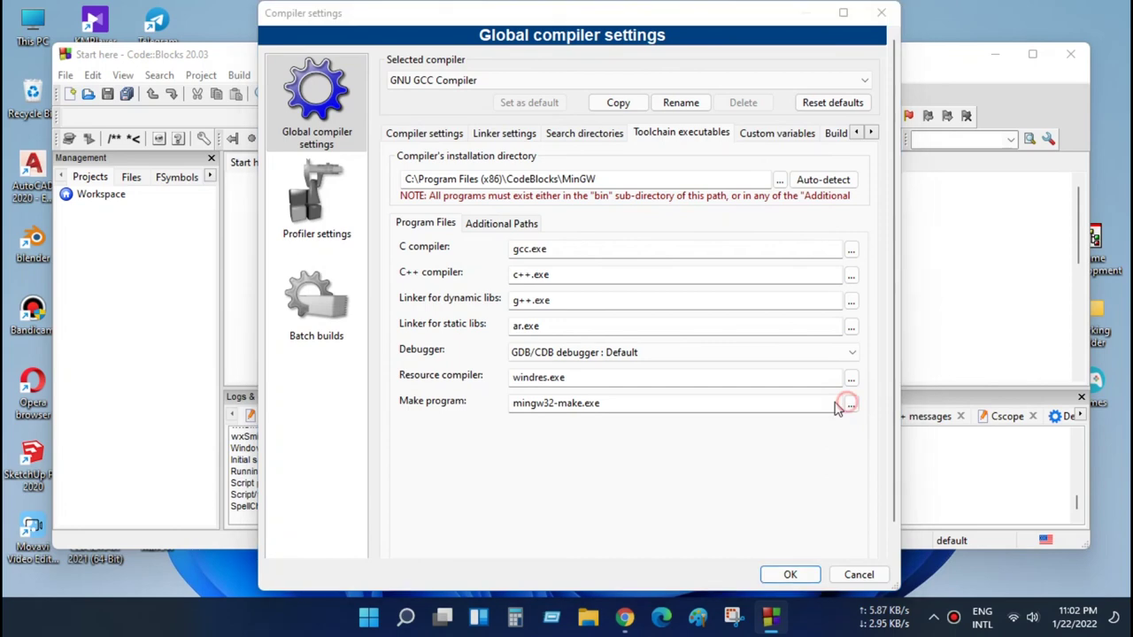
pyautogui.scroll(-7, 526, 347)
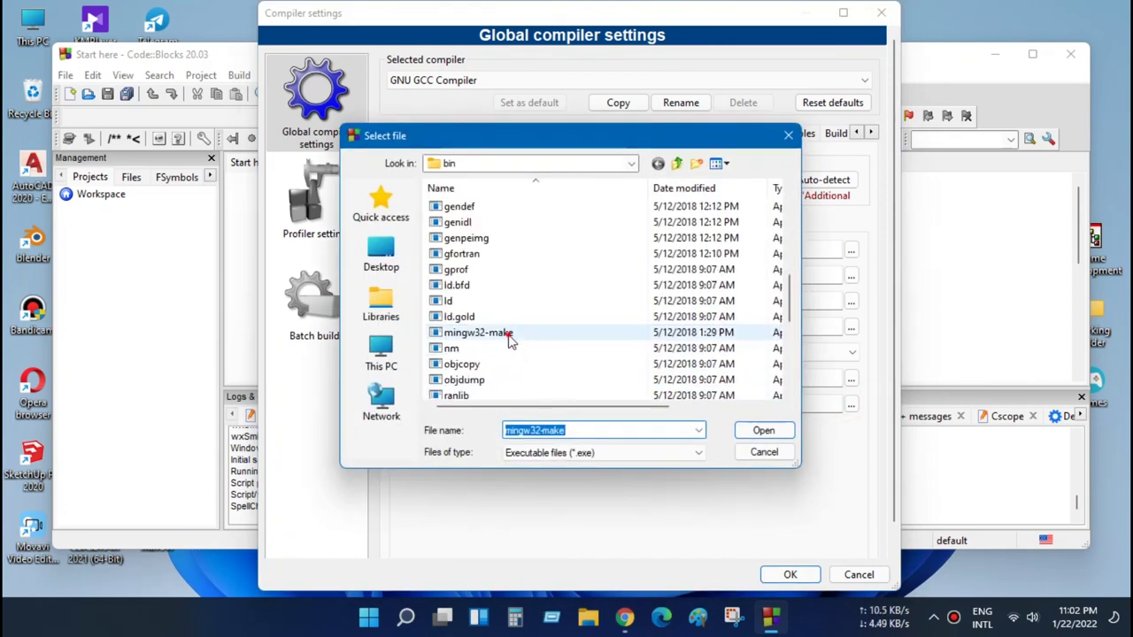
pyautogui.doubleClick(510, 337)
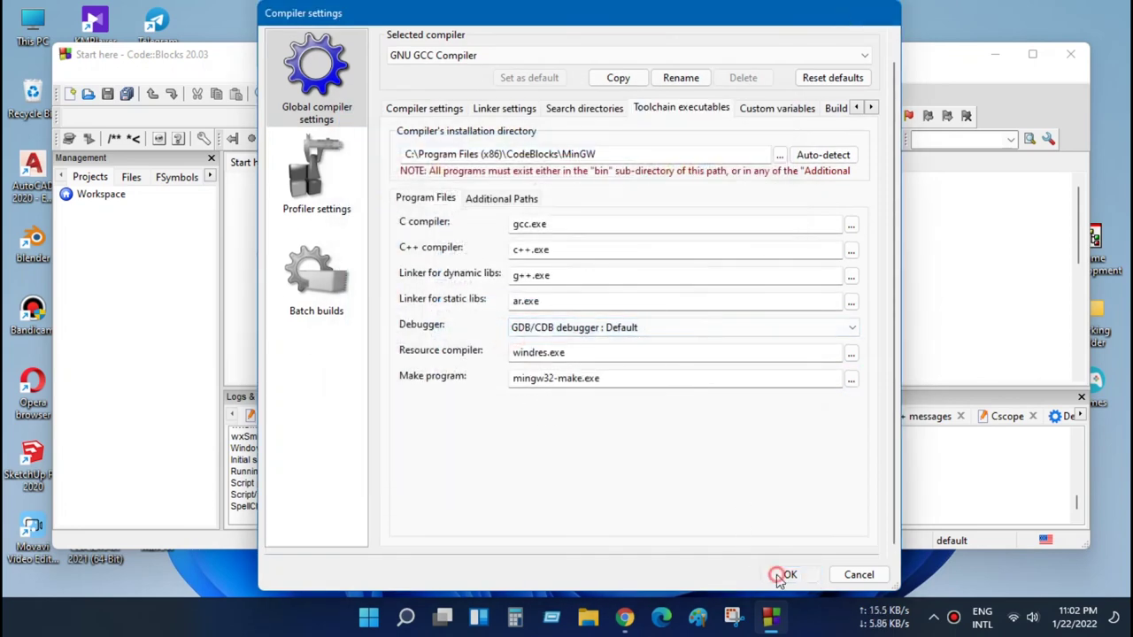
pyautogui.click(790, 574)
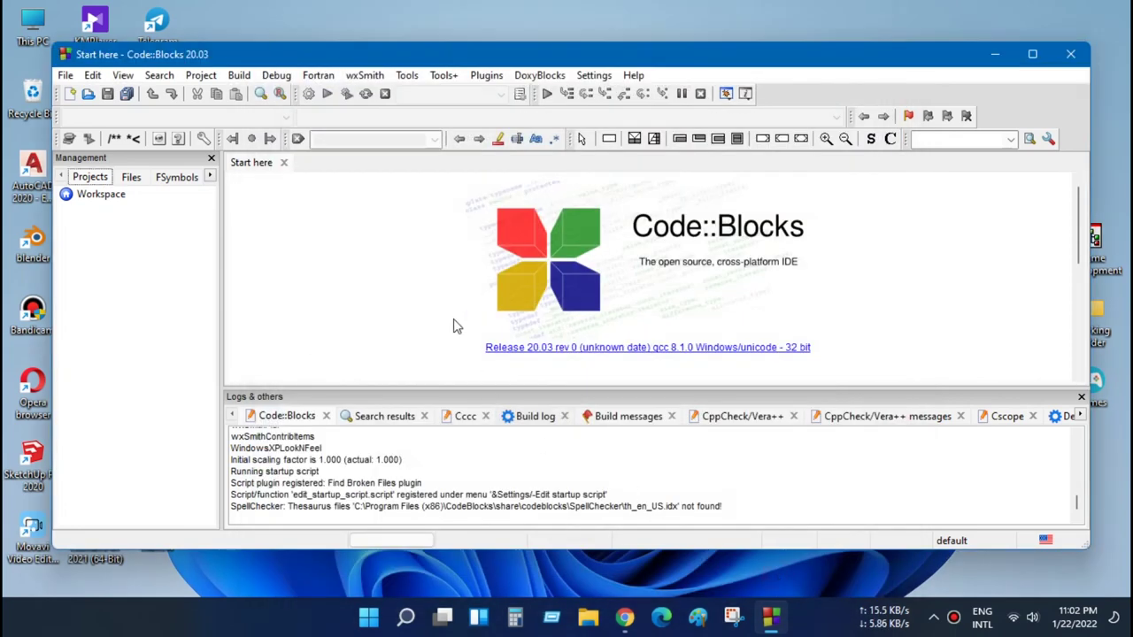
# Close Code::Blocks and launch it again to load the saved compiler settings.
pyautogui.click(1070, 57)
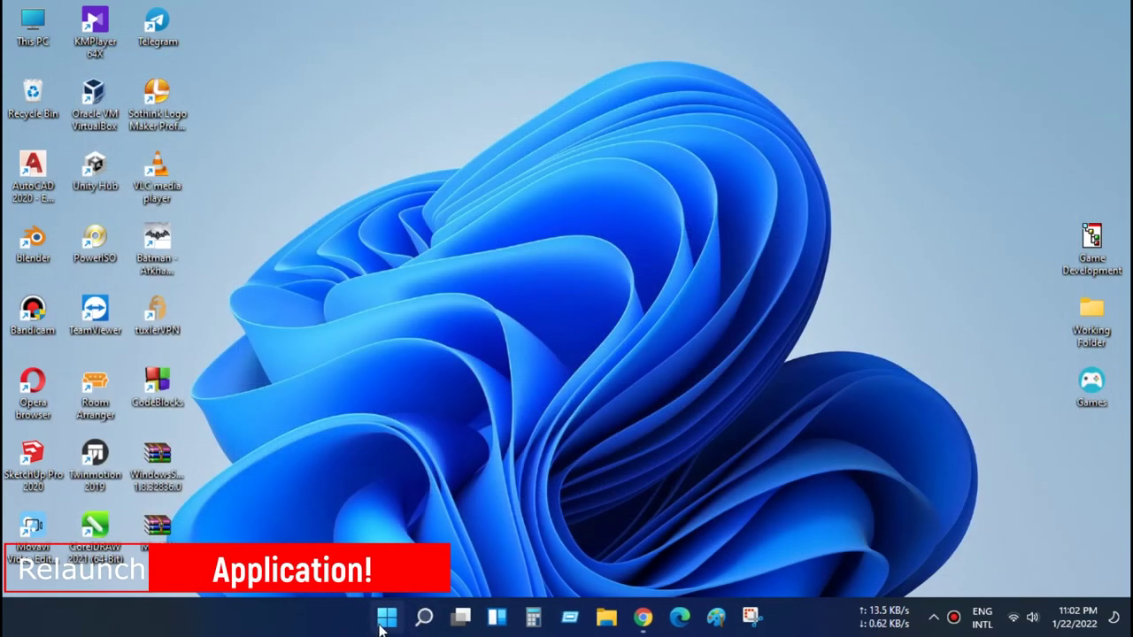
pyautogui.click(392, 624)
pyautogui.click(698, 493)
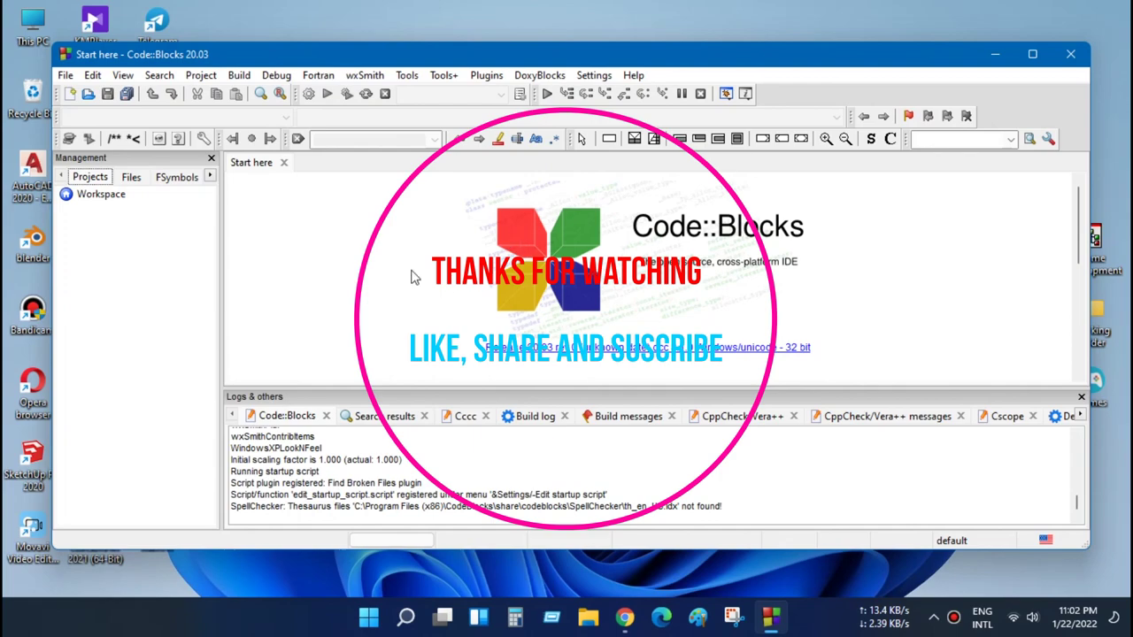
pyautogui.click(594, 76)
pyautogui.click(308, 309)
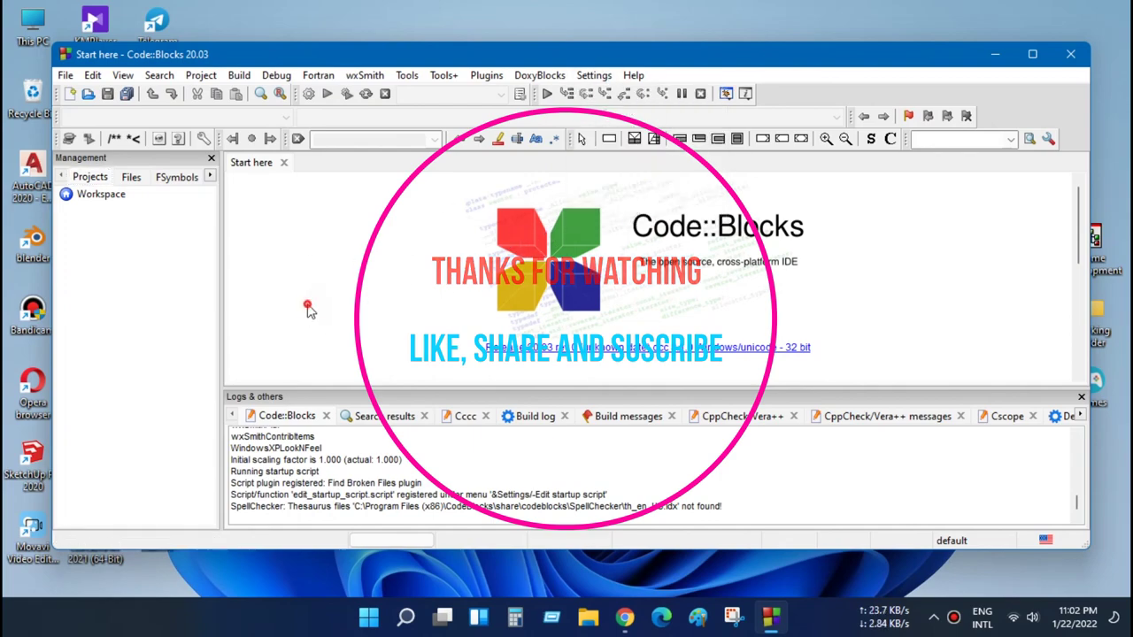